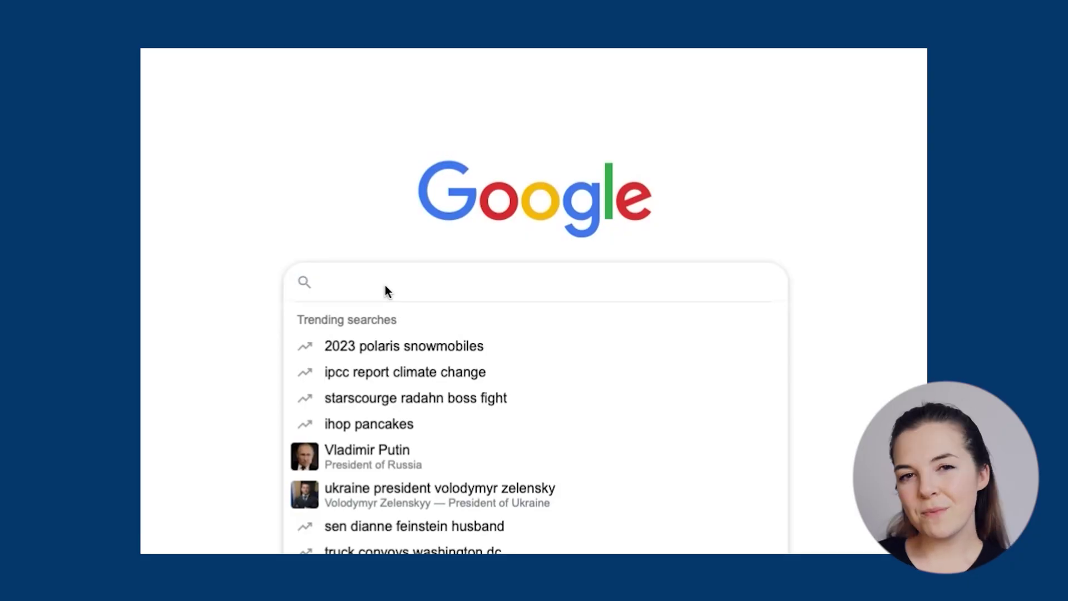
Search Google for 'top family cars for 2022' and scroll through the results
text(top family cars for 2022)
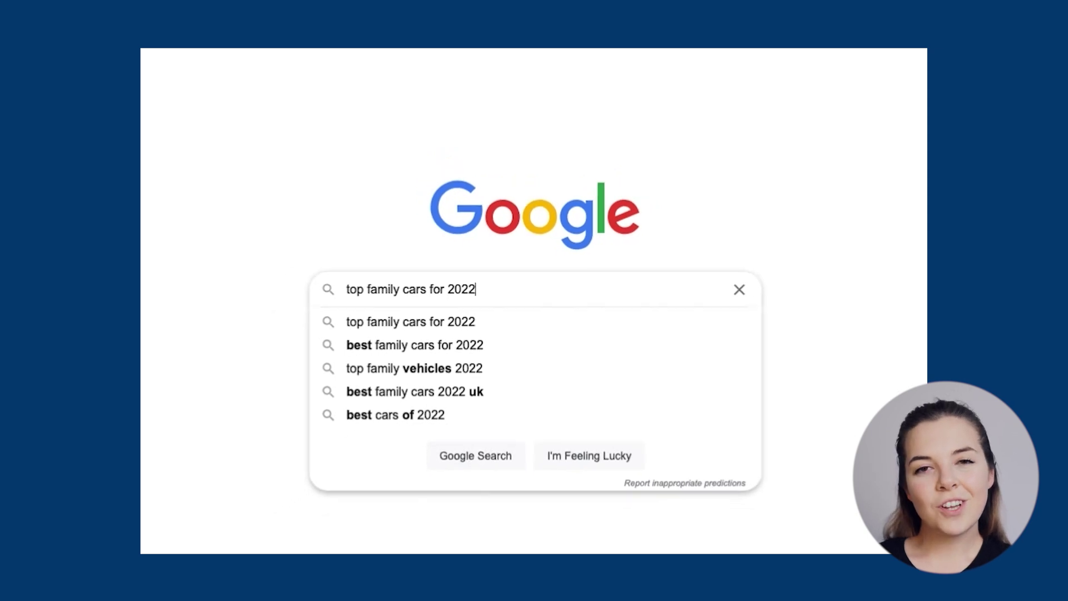
key(Return)
scroll(735, 424, down, 4)
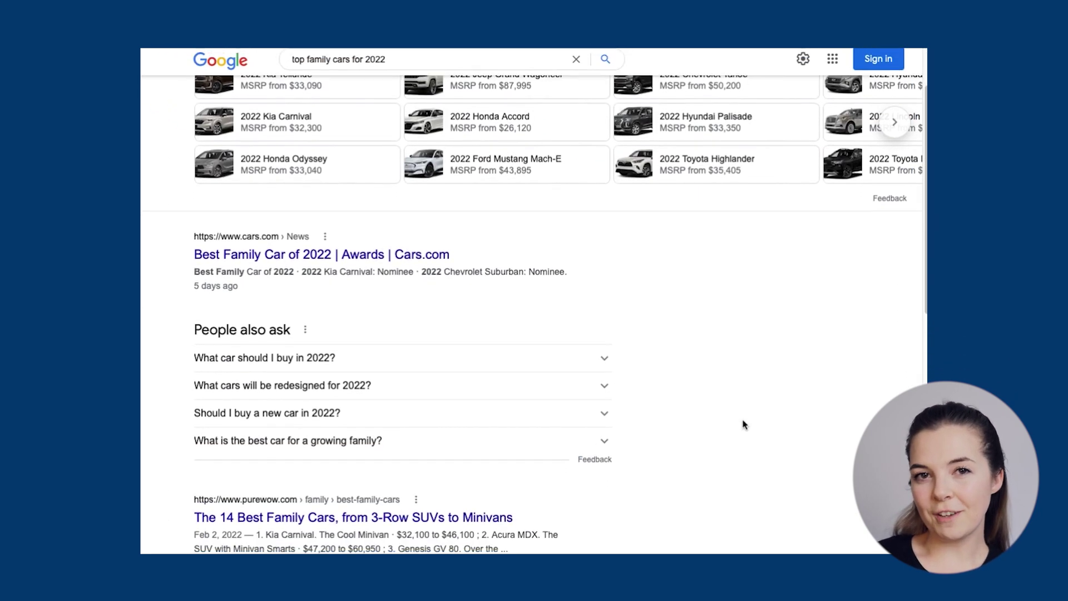
scroll(743, 424, down, 1)
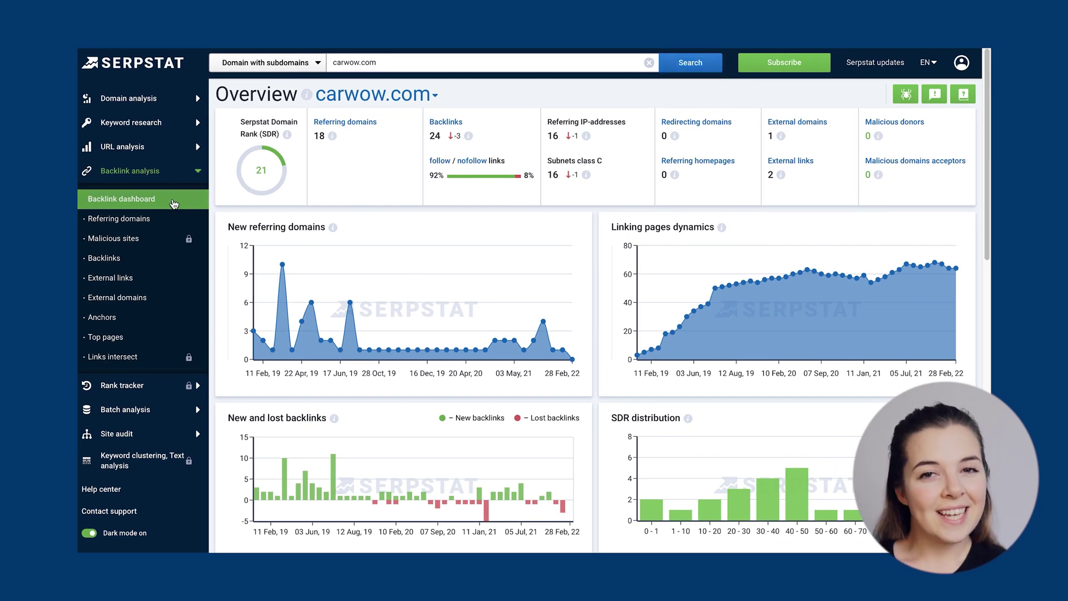
Read the info tooltips on carwow.com's Serpstat dashboard, then open its Referring domains list
mouse_move(287, 134)
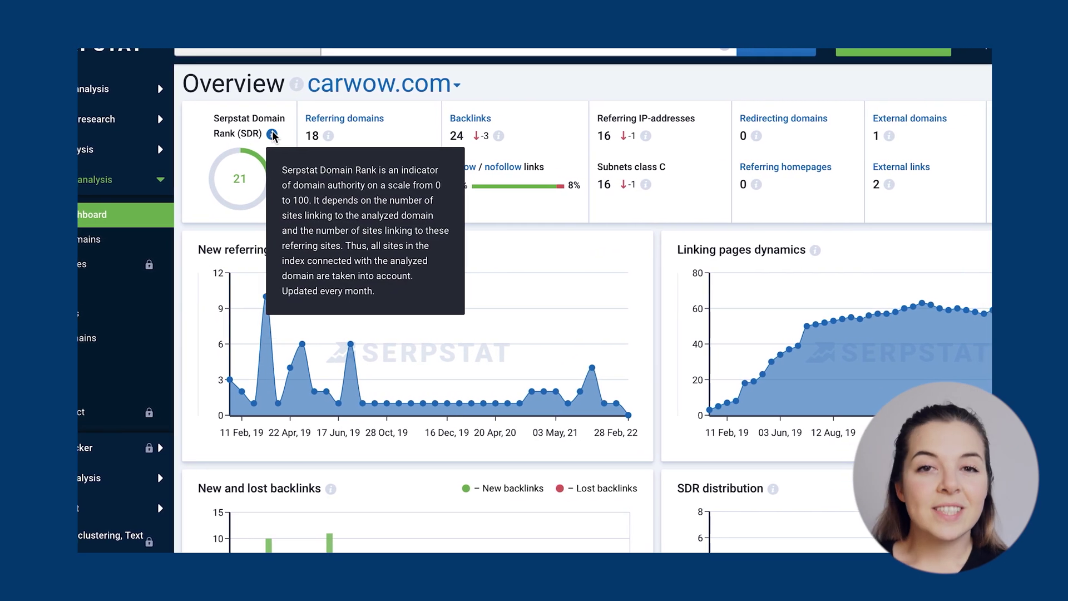
mouse_move(329, 136)
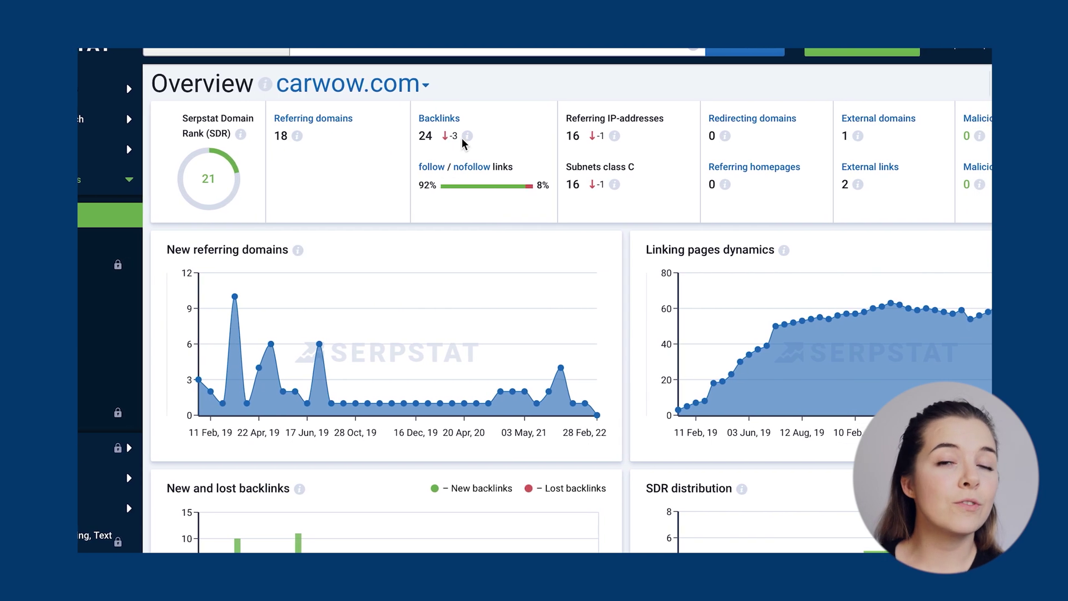
mouse_move(481, 140)
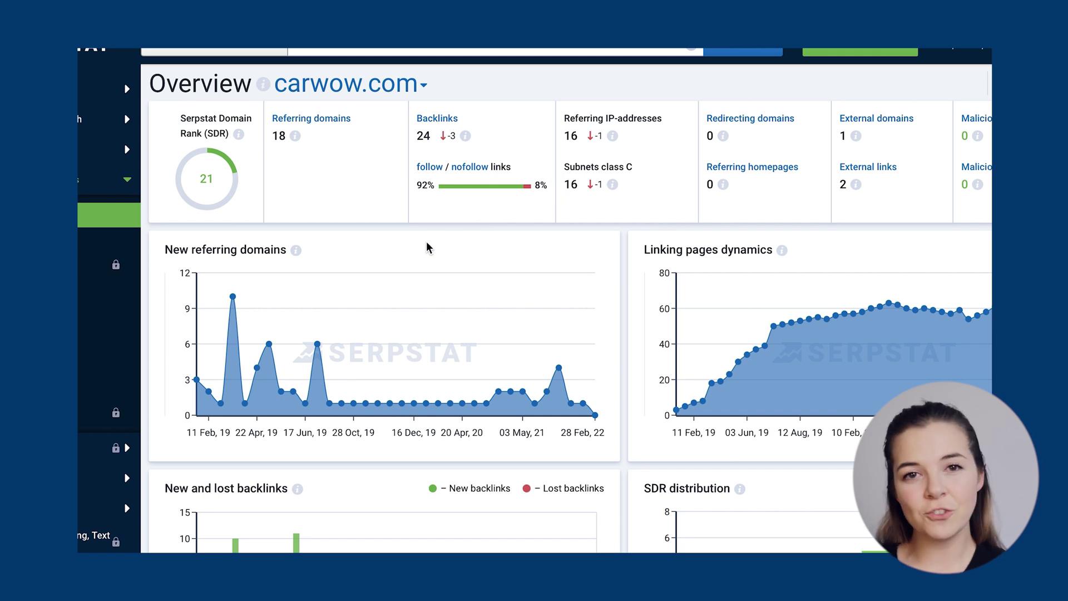
scroll(284, 345, down, 1)
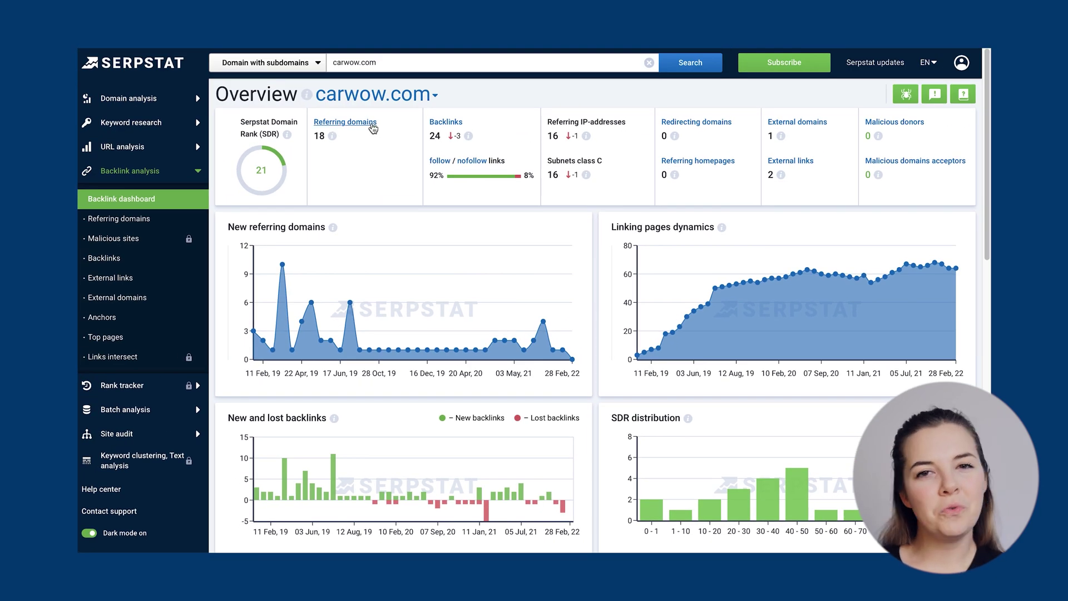
click(372, 127)
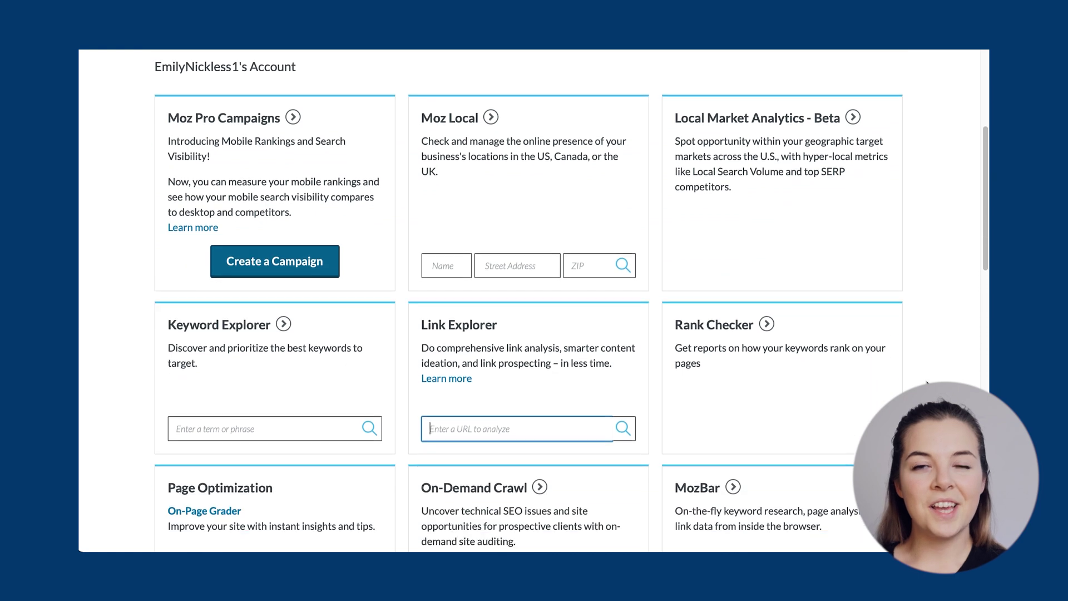
Run a Moz Link Explorer analysis of carwow.com and review its link profile
click(543, 311)
click(543, 305)
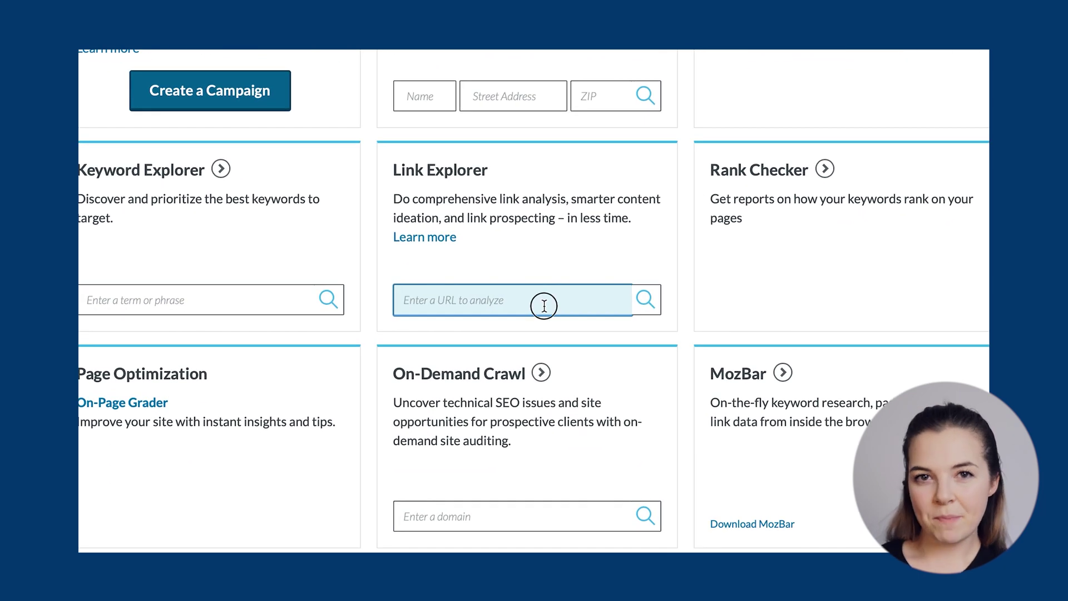
click(653, 305)
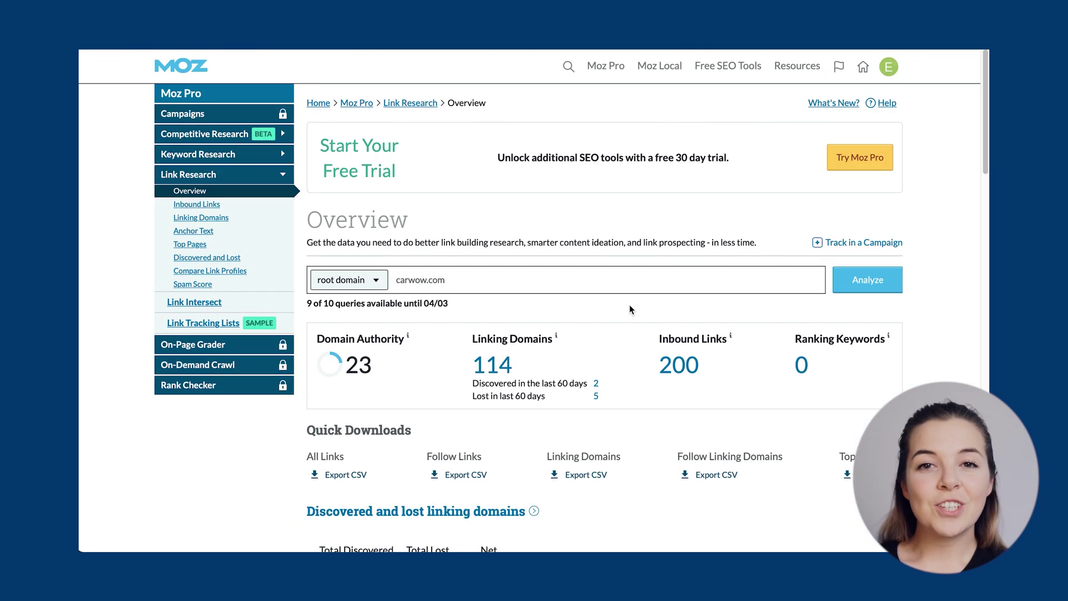
scroll(629, 305, down, 3)
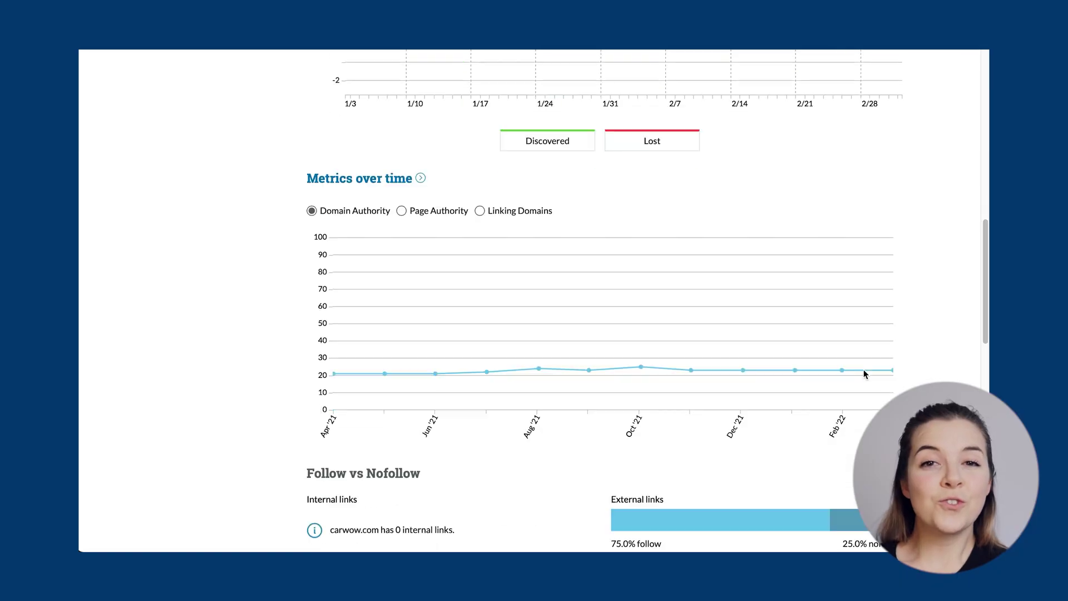
scroll(863, 369, down, 10)
scroll(926, 368, up, 5)
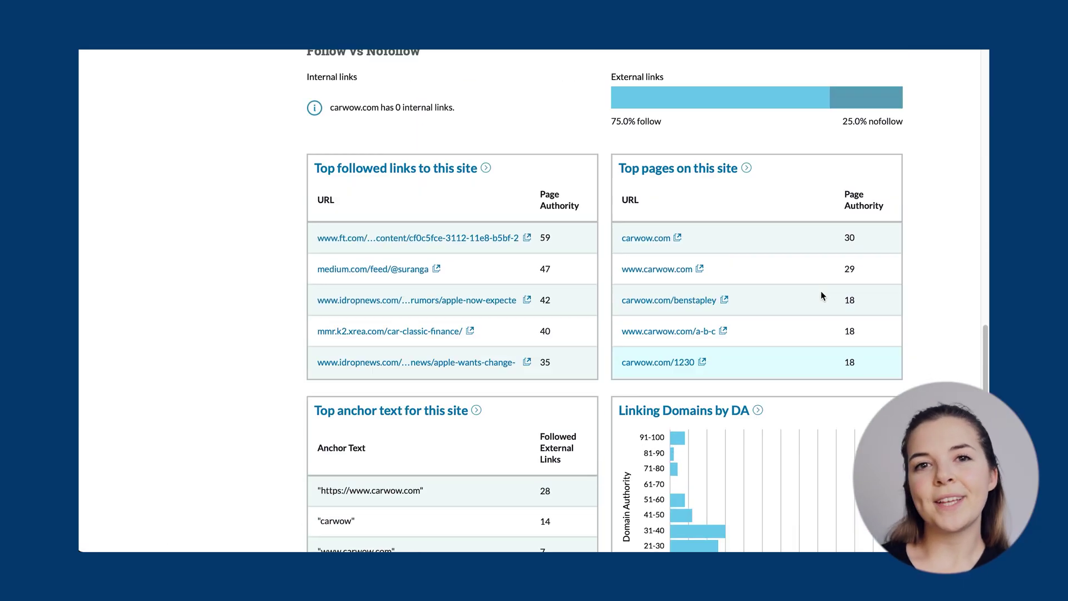
Review carwow.com's top pages, then bring up its Spam Score report
click(684, 206)
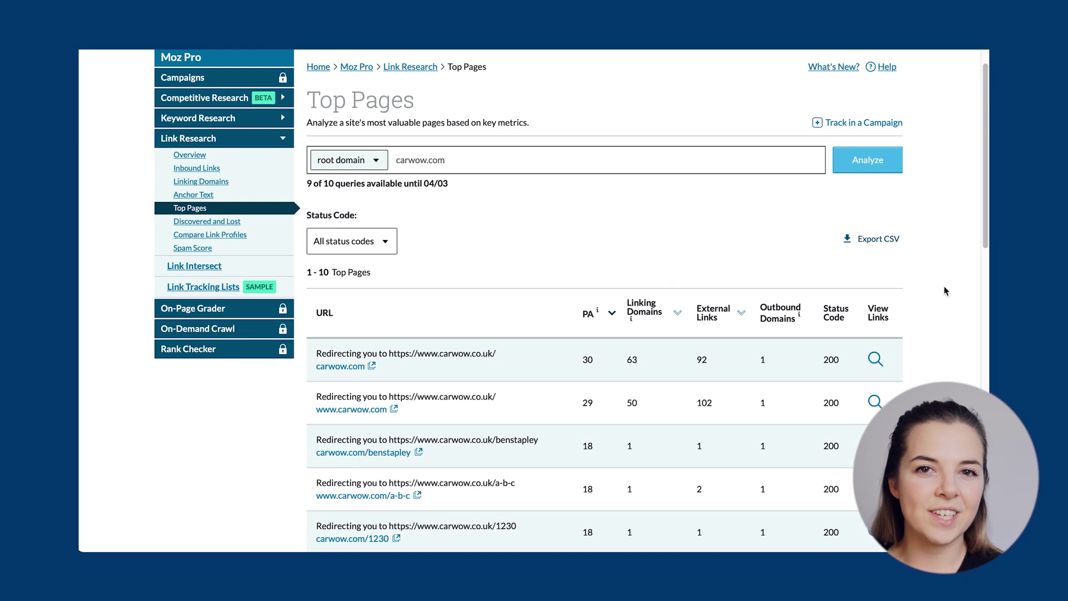
scroll(917, 289, down, 5)
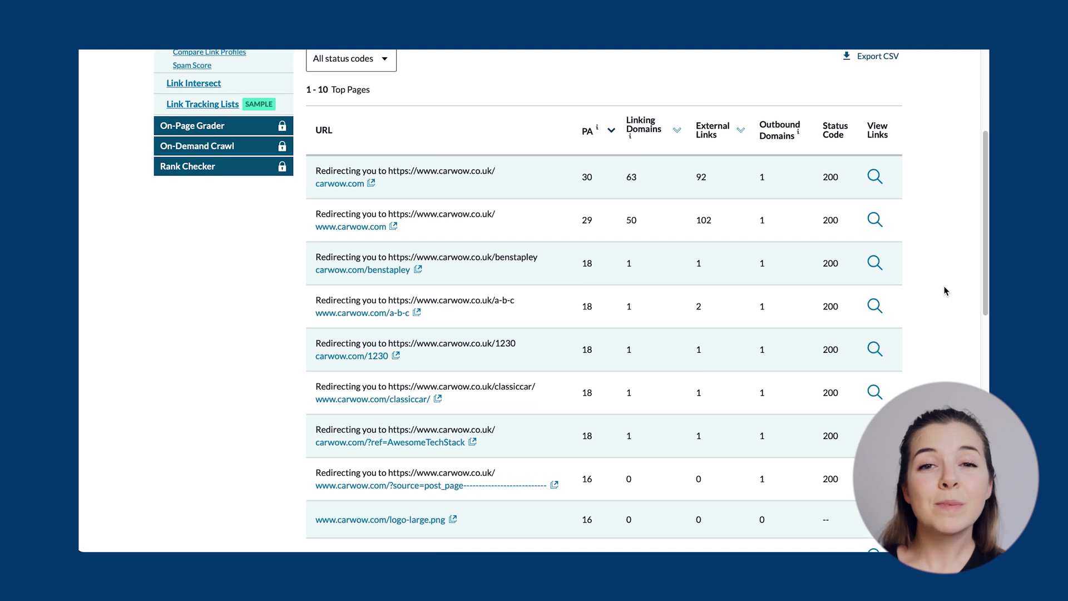
scroll(944, 290, up, 4)
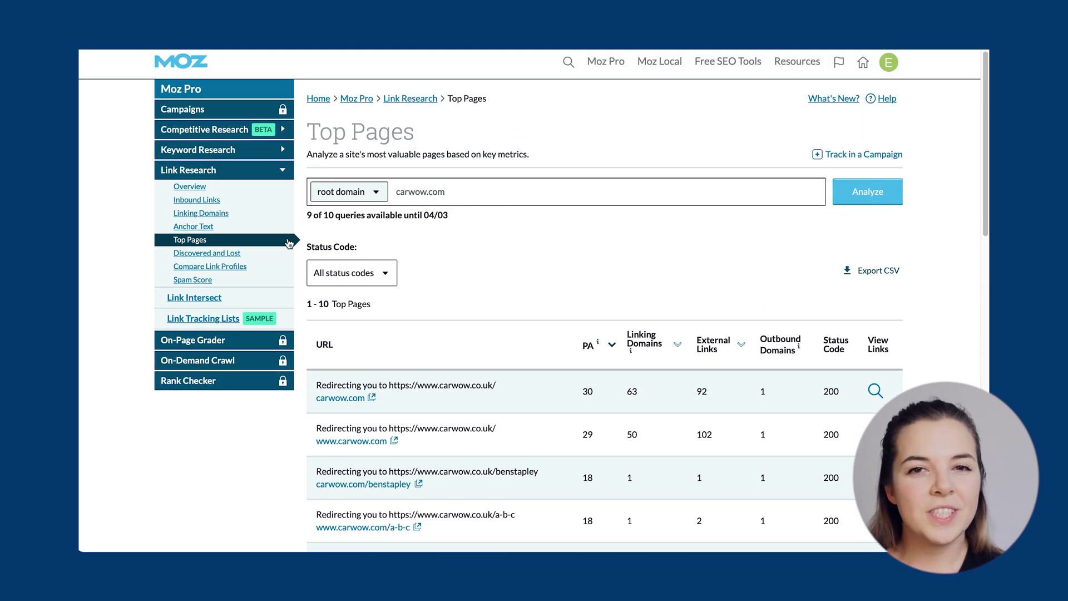
click(193, 279)
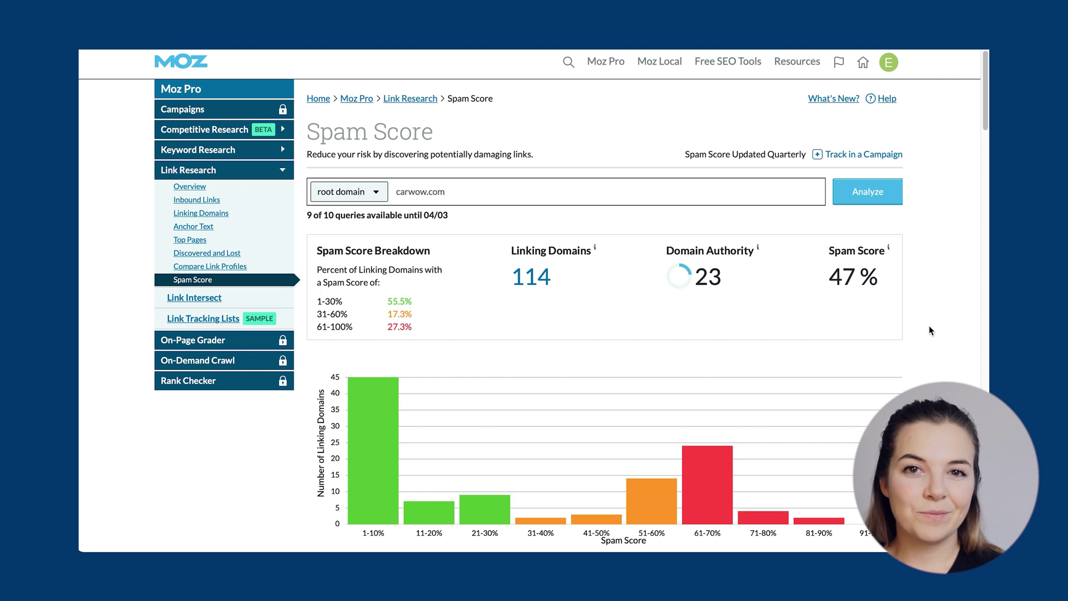
scroll(929, 327, down, 7)
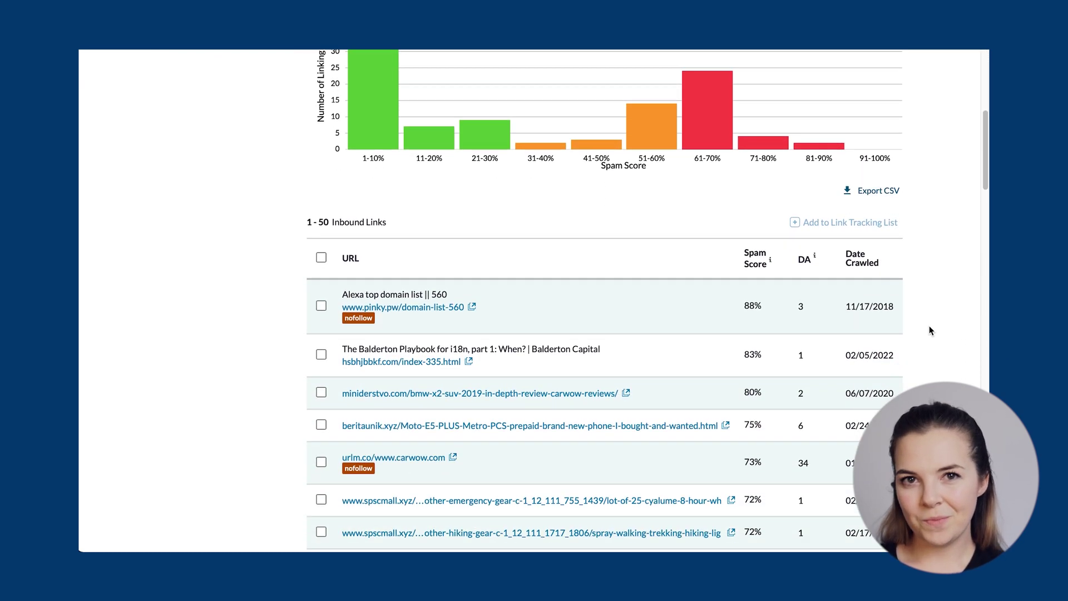
scroll(929, 327, down, 4)
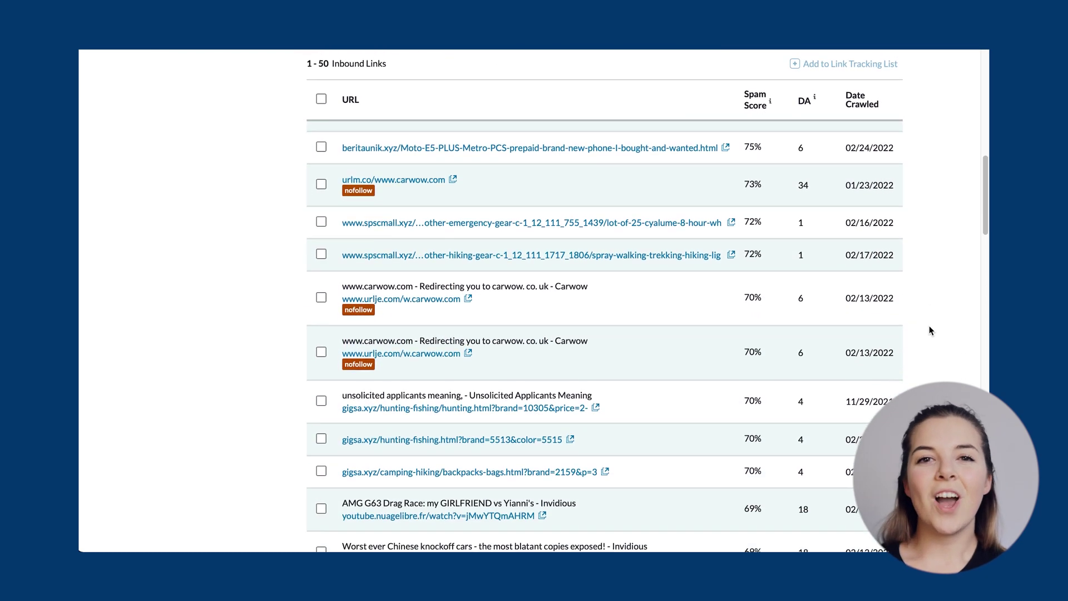
scroll(928, 326, down, 5)
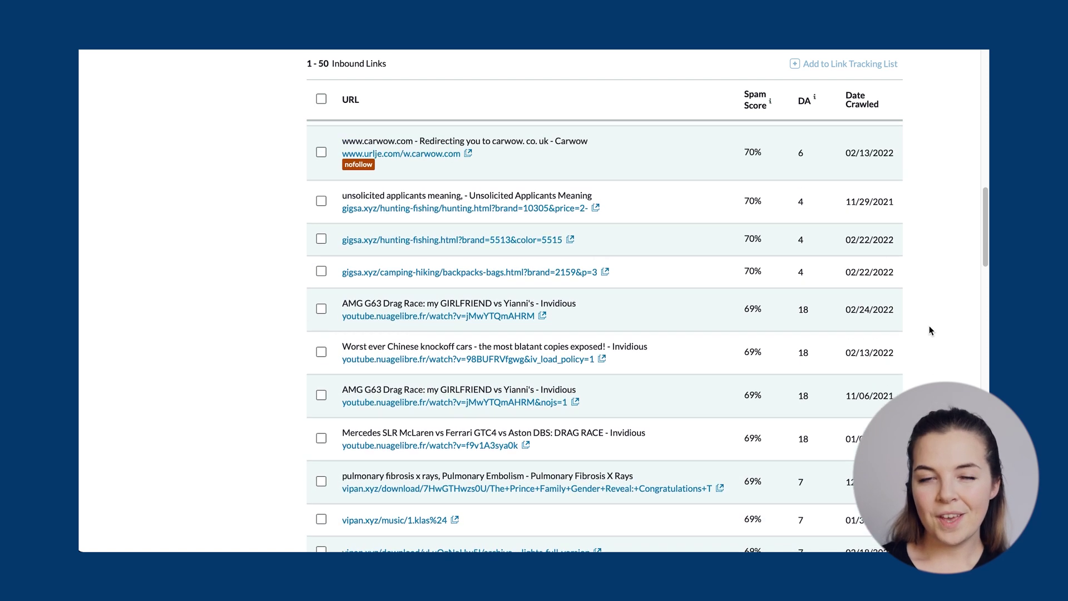
scroll(928, 331, up, 10)
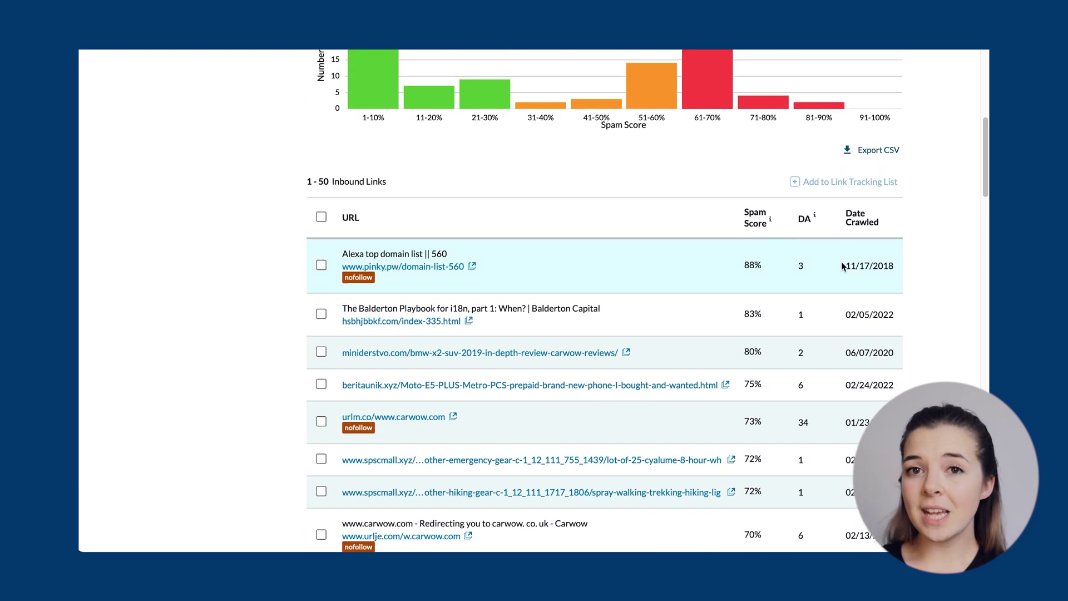
mouse_move(770, 222)
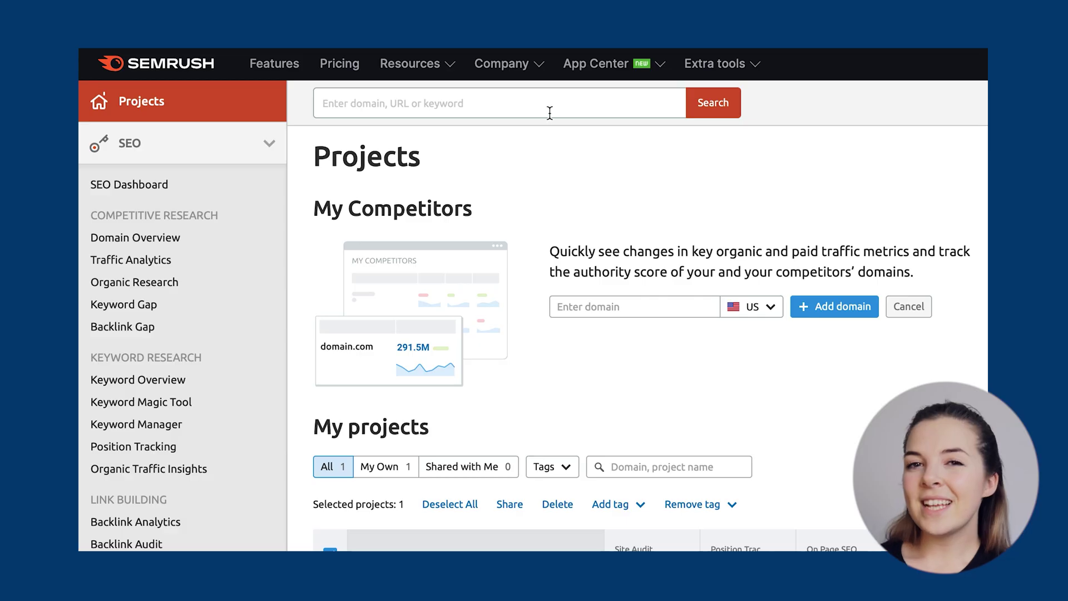
click(550, 113)
text(http://carwow.com)
click(711, 102)
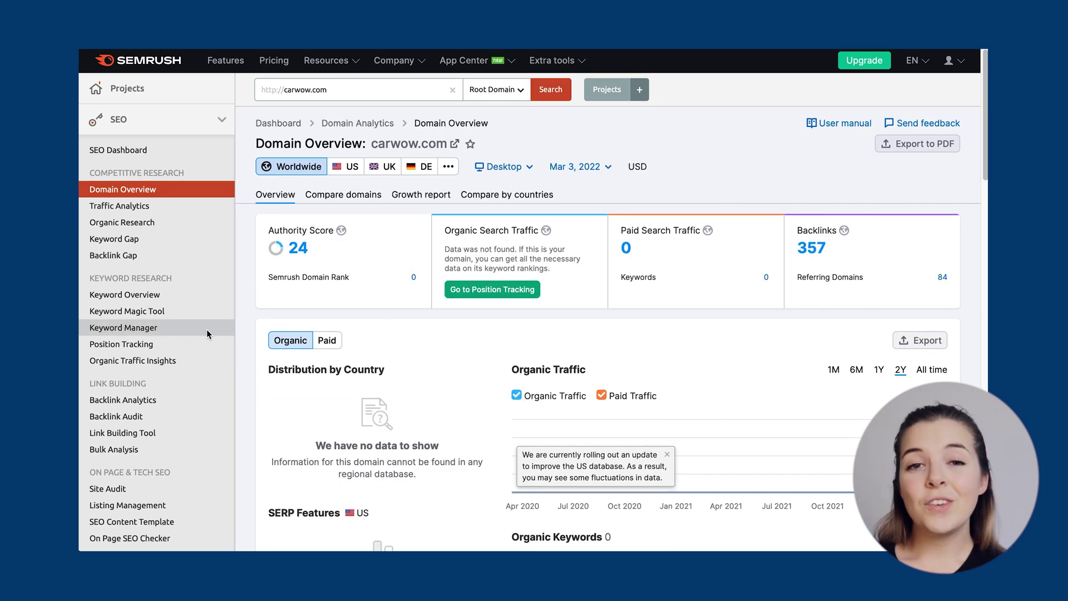
scroll(205, 329, down, 4)
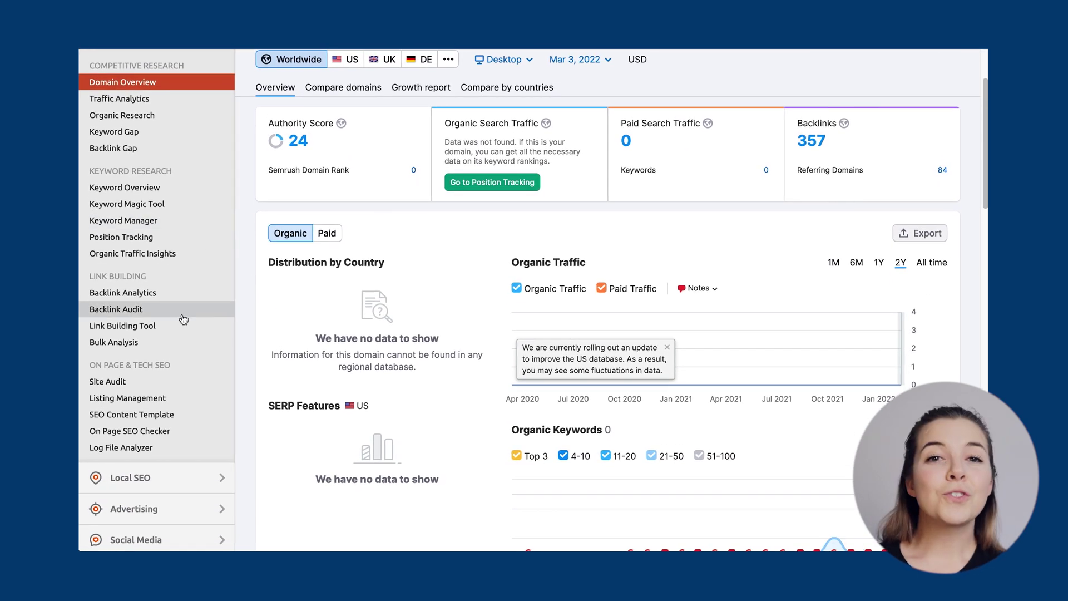
click(203, 295)
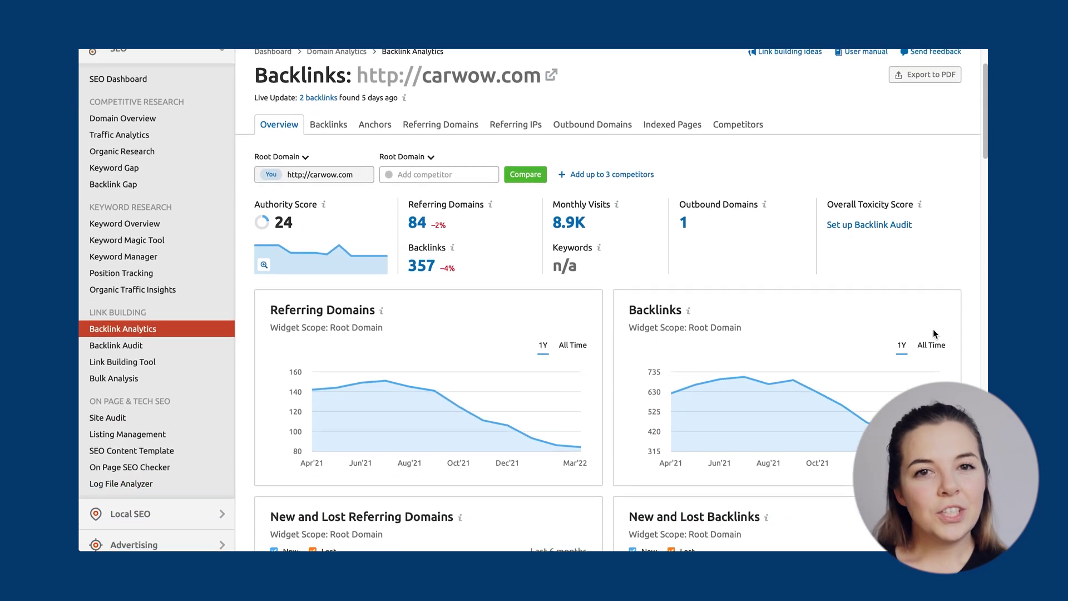
scroll(933, 332, down, 5)
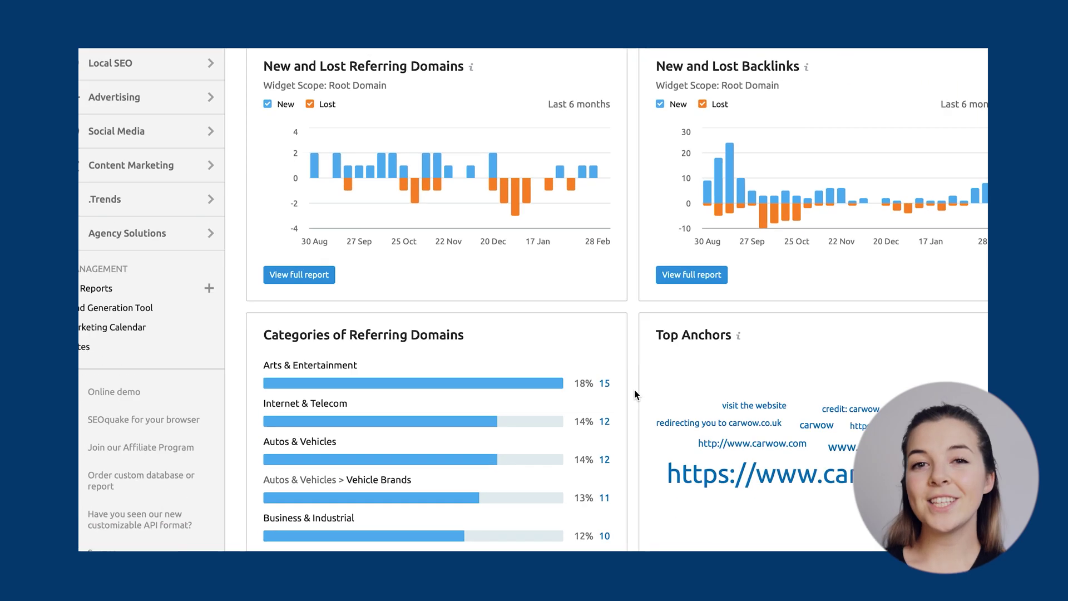
scroll(636, 393, down, 10)
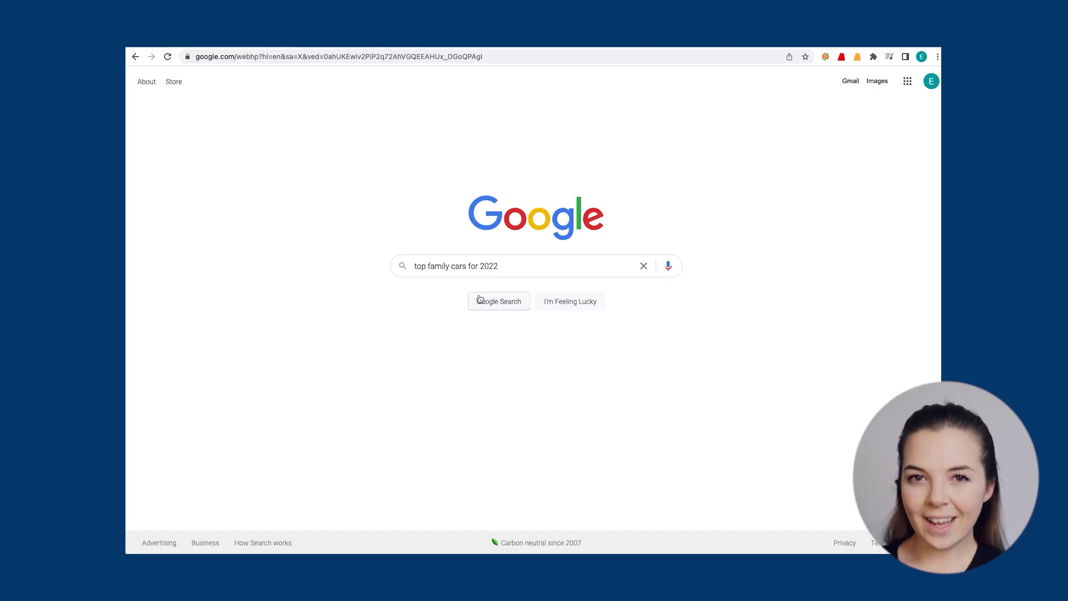
Load the Google results for 'top family cars for 2022' and scroll through them
click(479, 299)
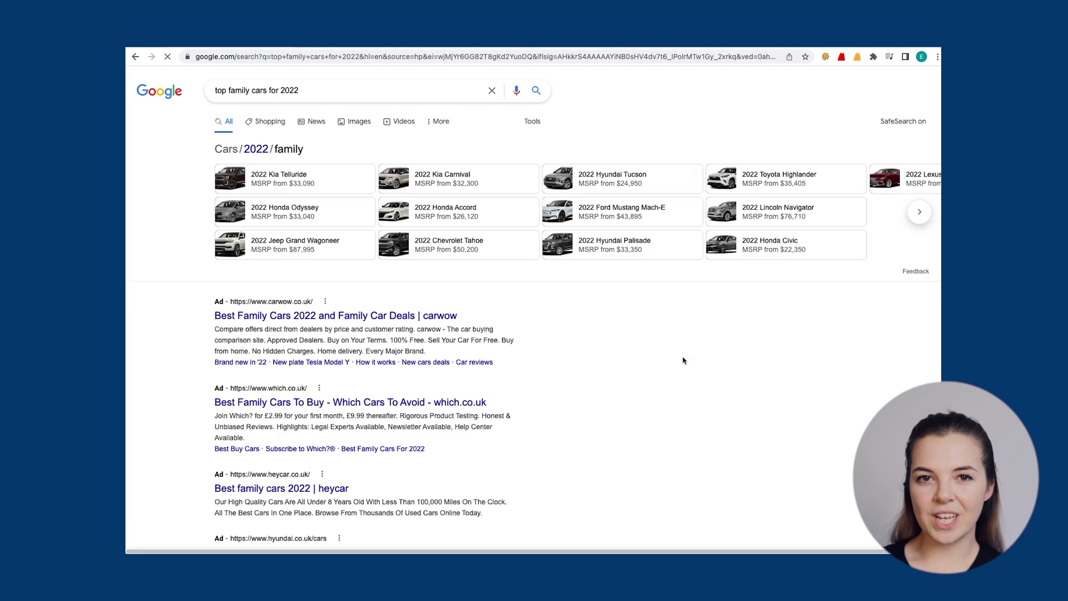
scroll(714, 377, down, 10)
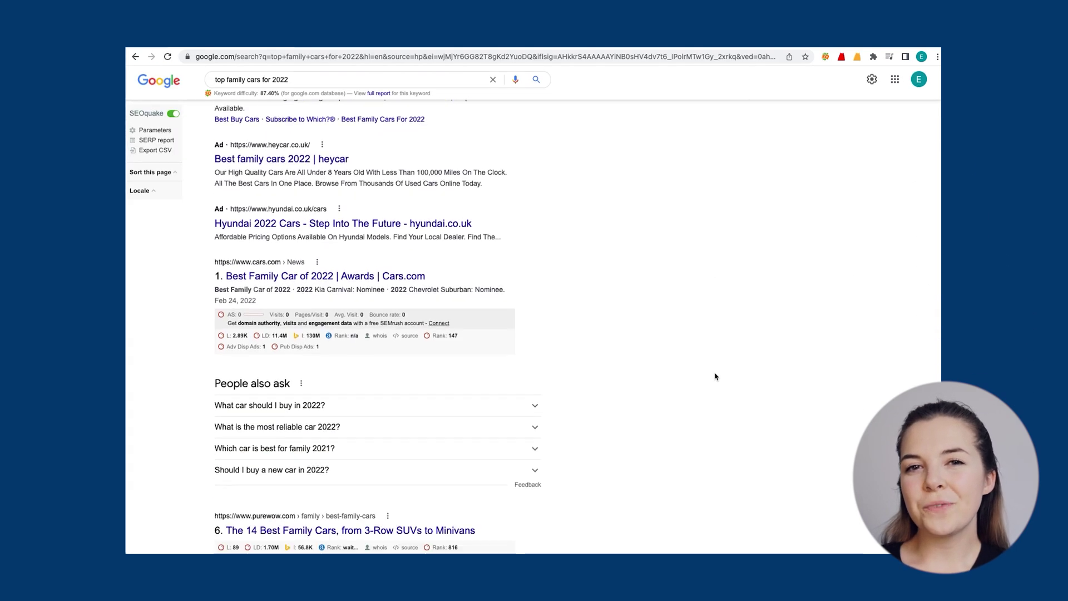
scroll(715, 377, down, 5)
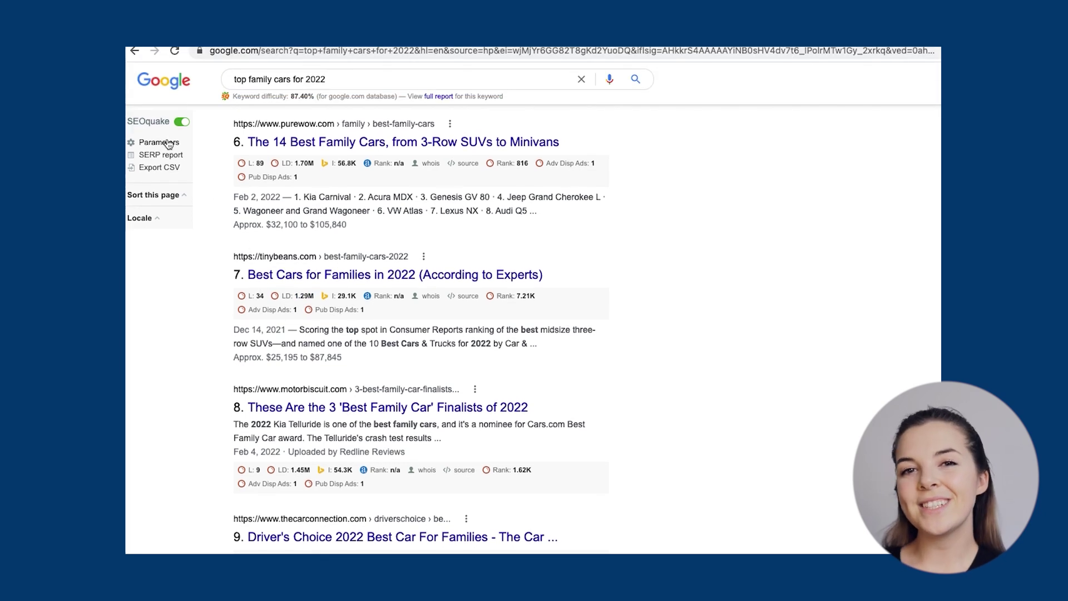
Add Google index to the SEOquake parameters and open tinybeans.com's Semrush backlink report
click(169, 144)
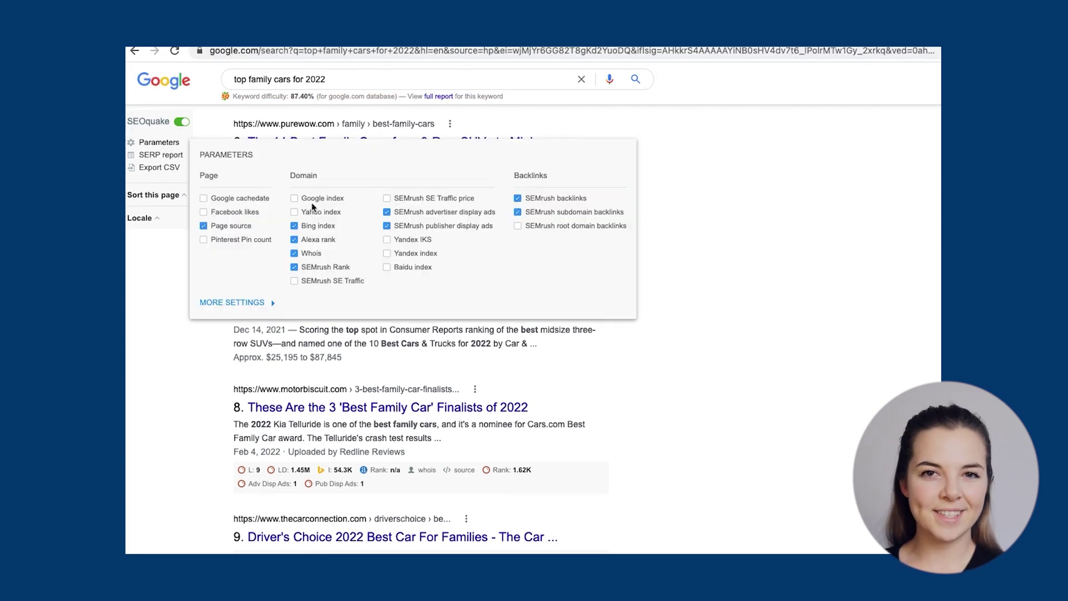
click(294, 198)
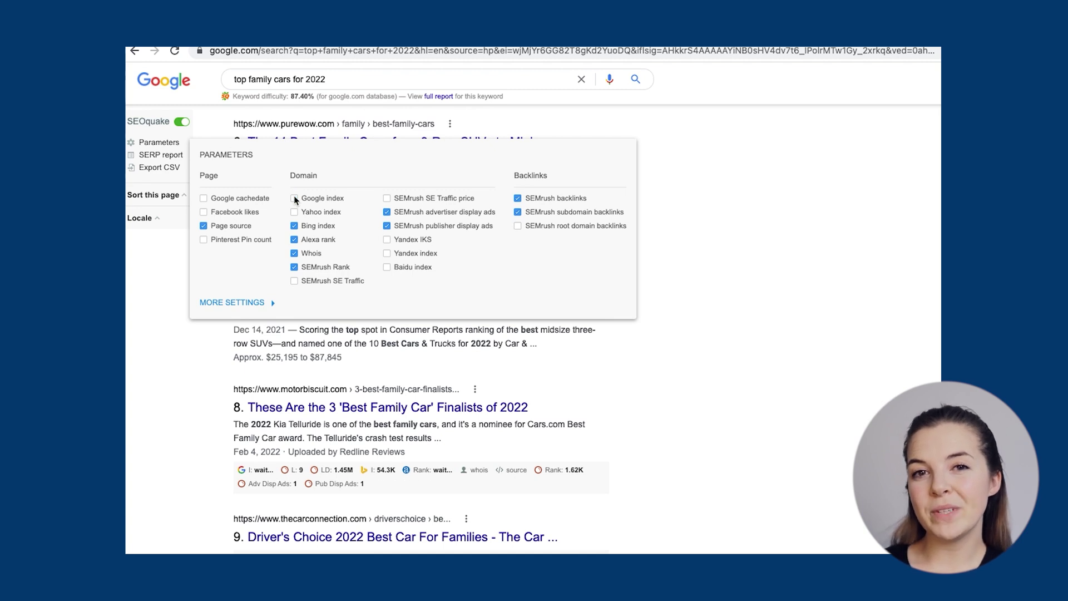
click(697, 354)
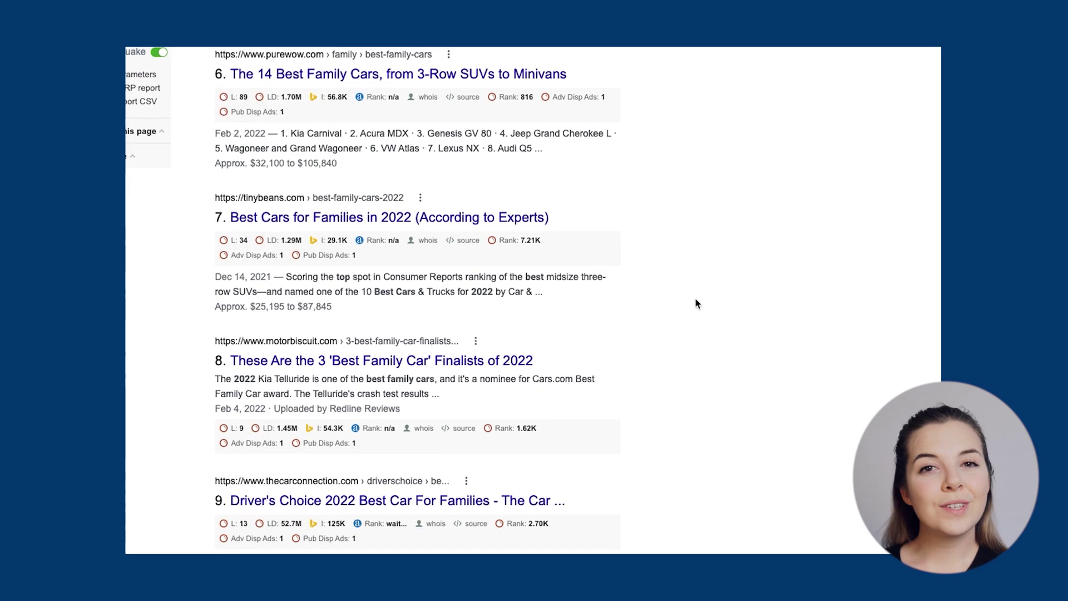
click(294, 243)
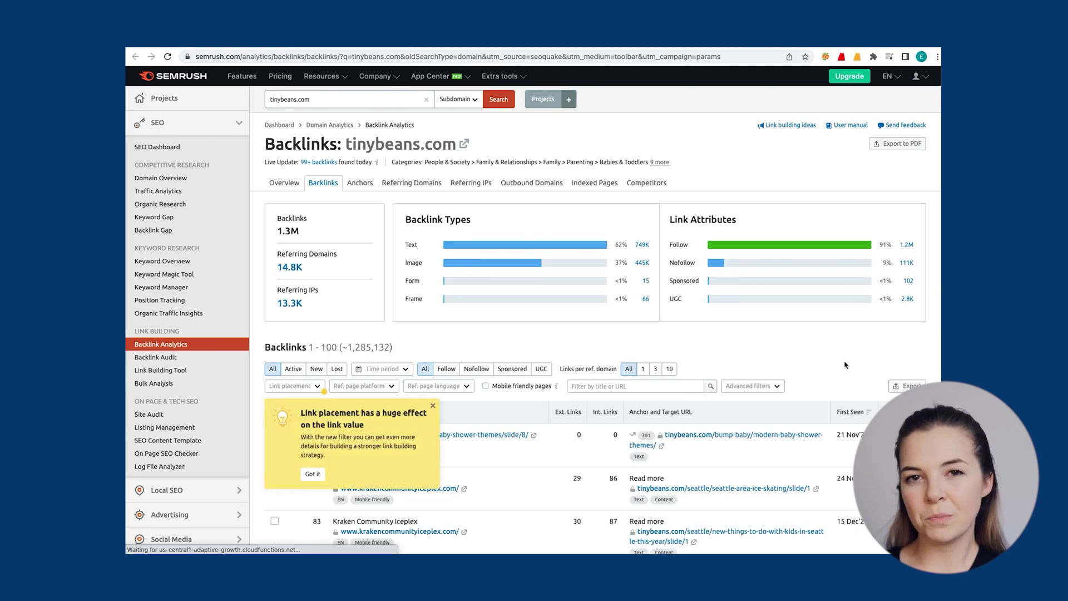
Scroll down tinybeans.com's Semrush report to the Backlinks table
scroll(845, 364, down, 2)
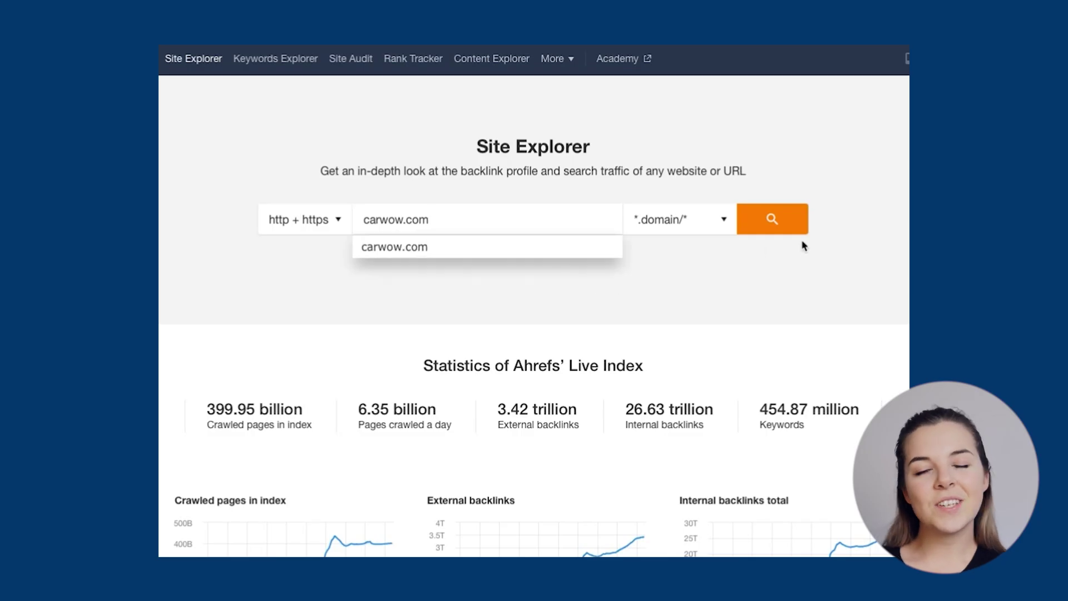
Look up carwow.com in Site Explorer and open its backlinks list
click(801, 227)
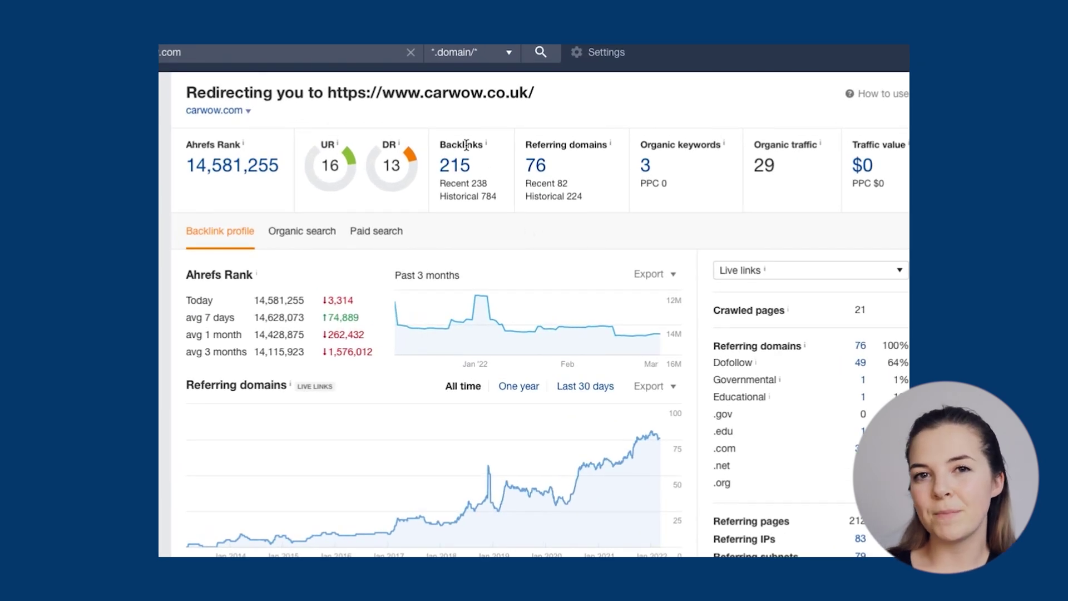
click(457, 166)
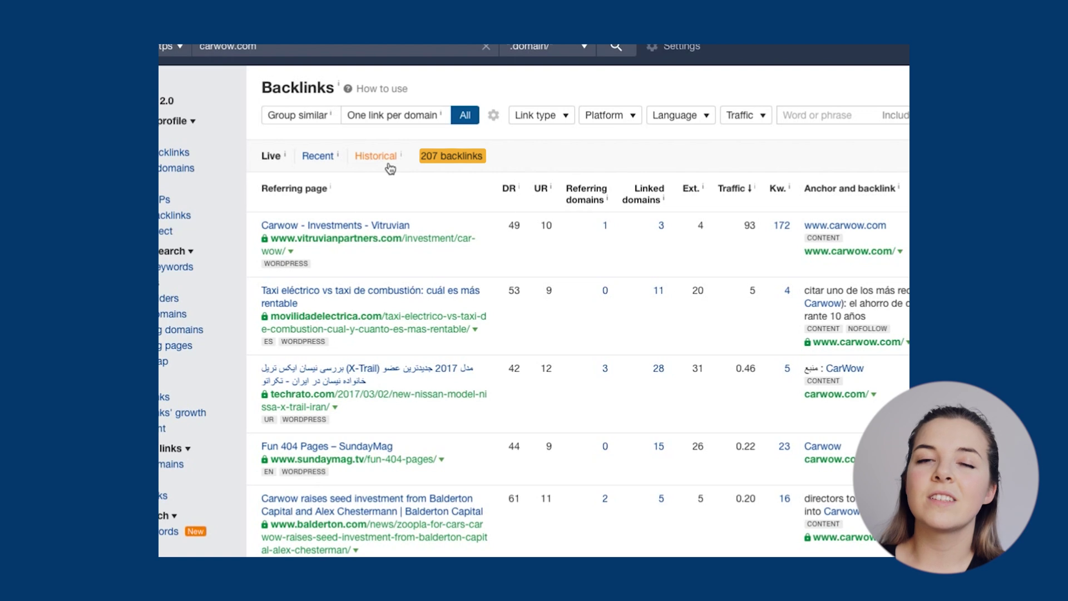
click(333, 164)
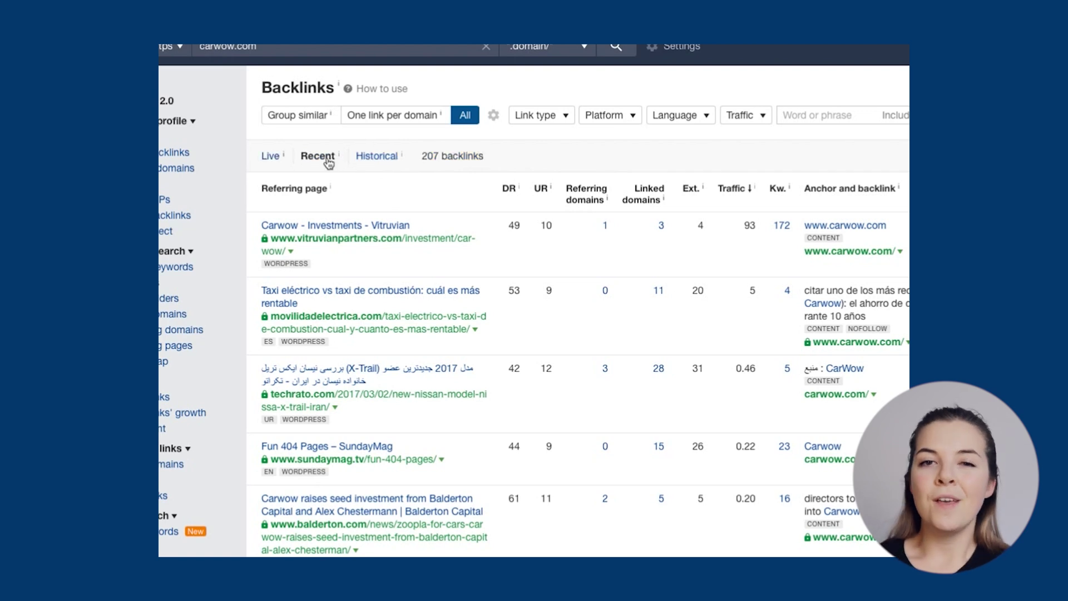
click(383, 162)
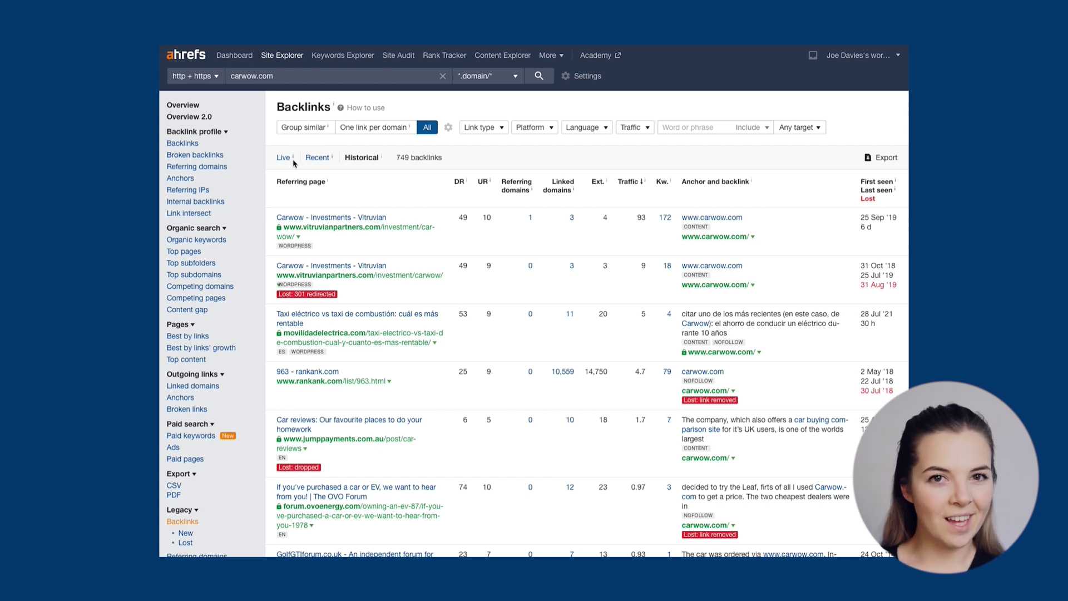
click(291, 161)
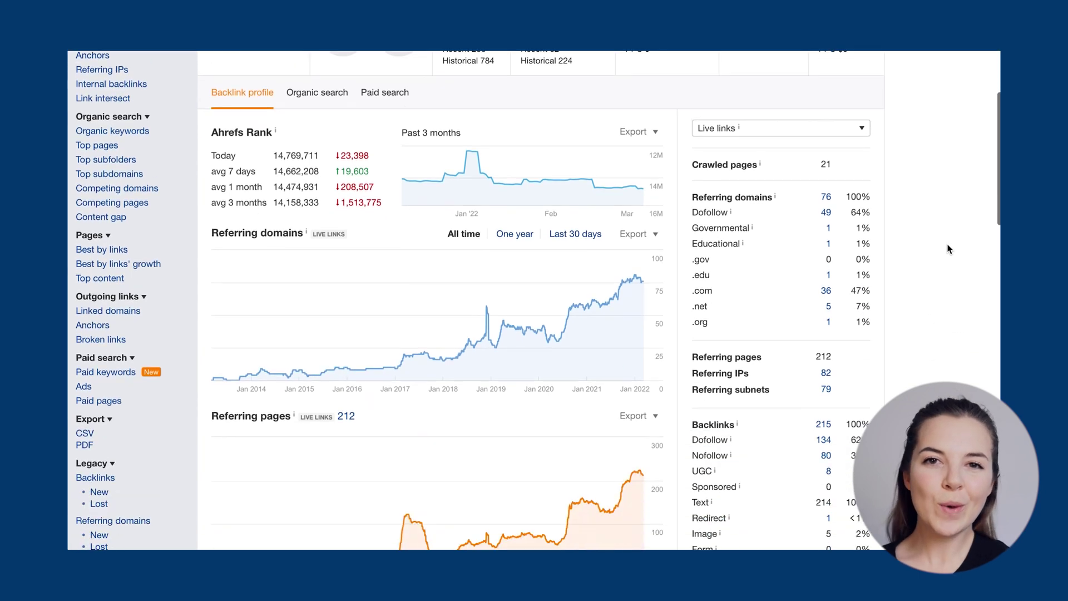
Scroll through the referring domains charts on carwow.com's Site Explorer overview
scroll(947, 248, down, 5)
scroll(947, 248, down, 7)
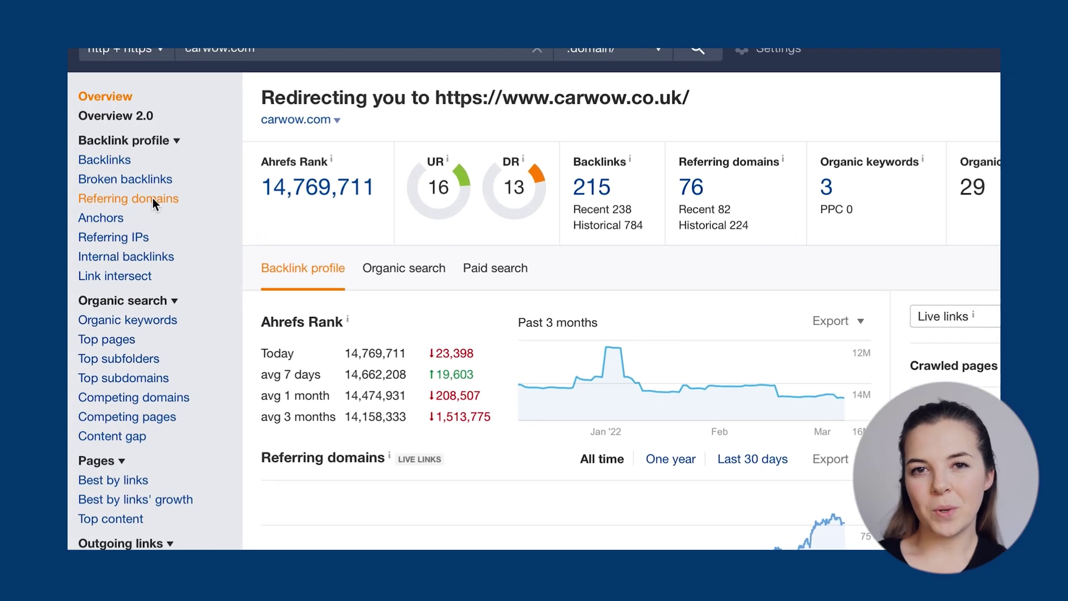
Show carwow.com's referring domains, filter to the 43 dofollow ones, and sort by Dofollow ref. domains
click(132, 205)
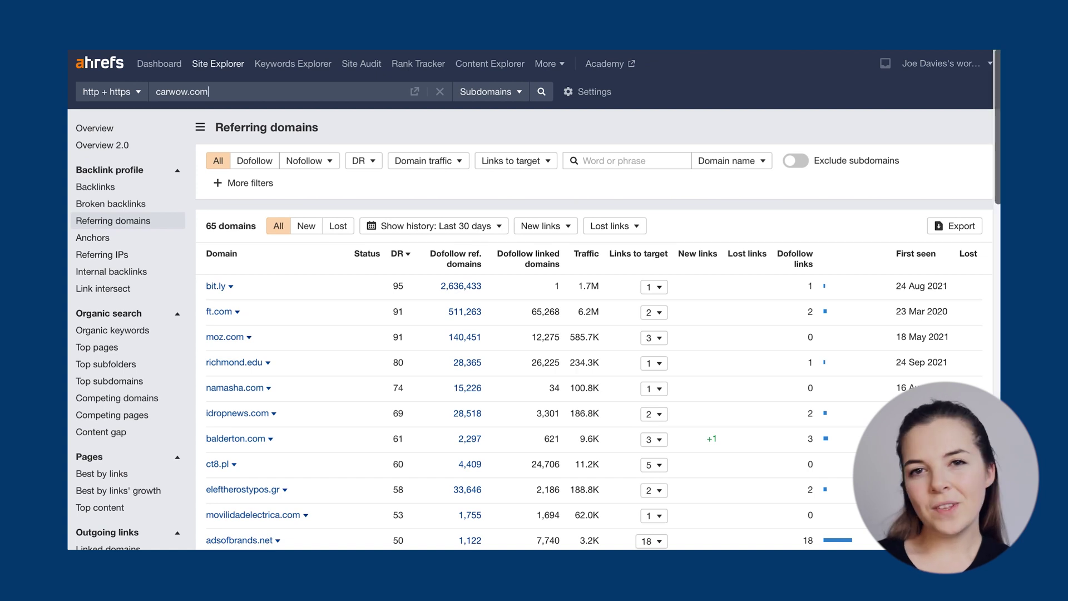
scroll(534, 300, down, 1)
scroll(336, 202, up, 3)
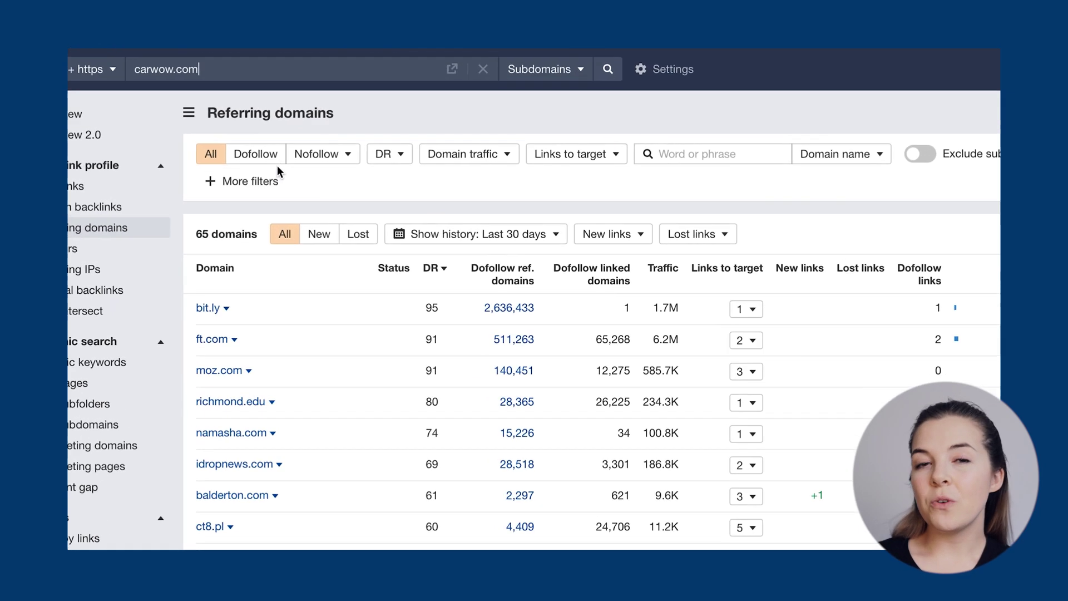
click(271, 156)
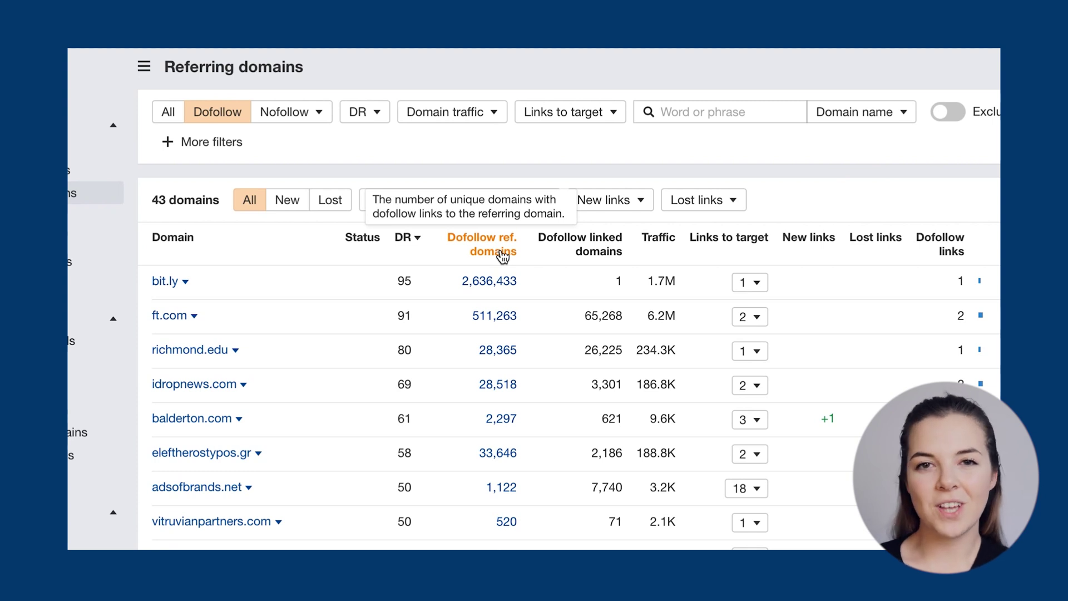
click(502, 254)
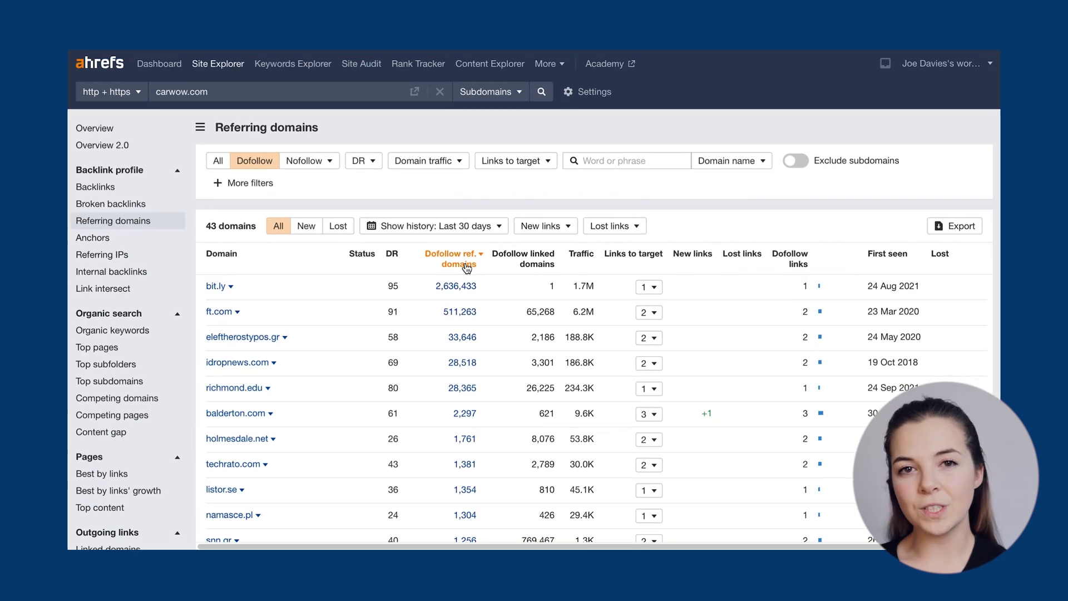
scroll(484, 299, down, 10)
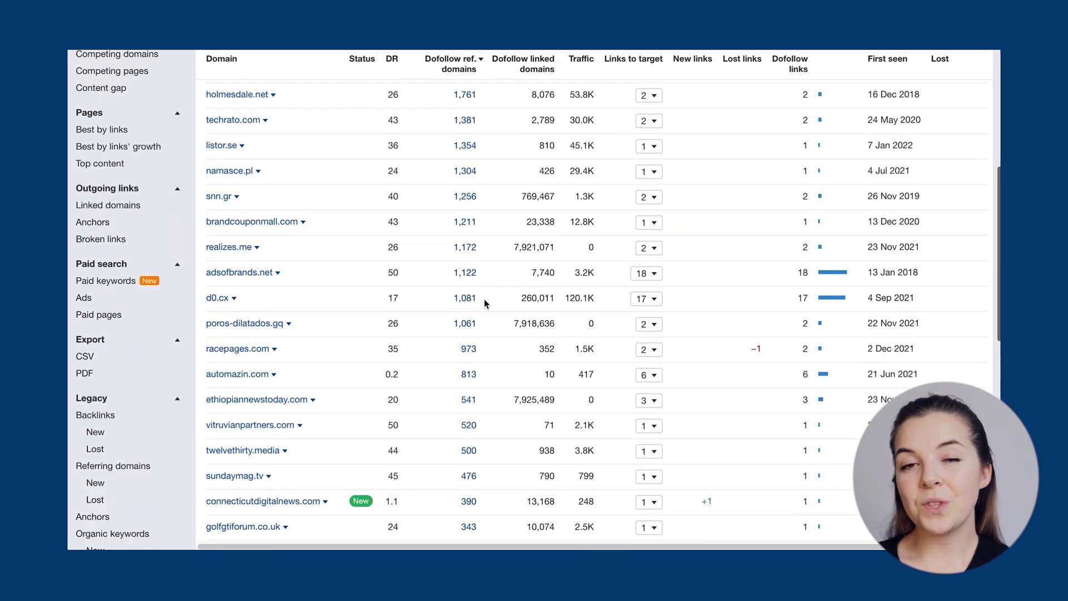
scroll(484, 303, up, 6)
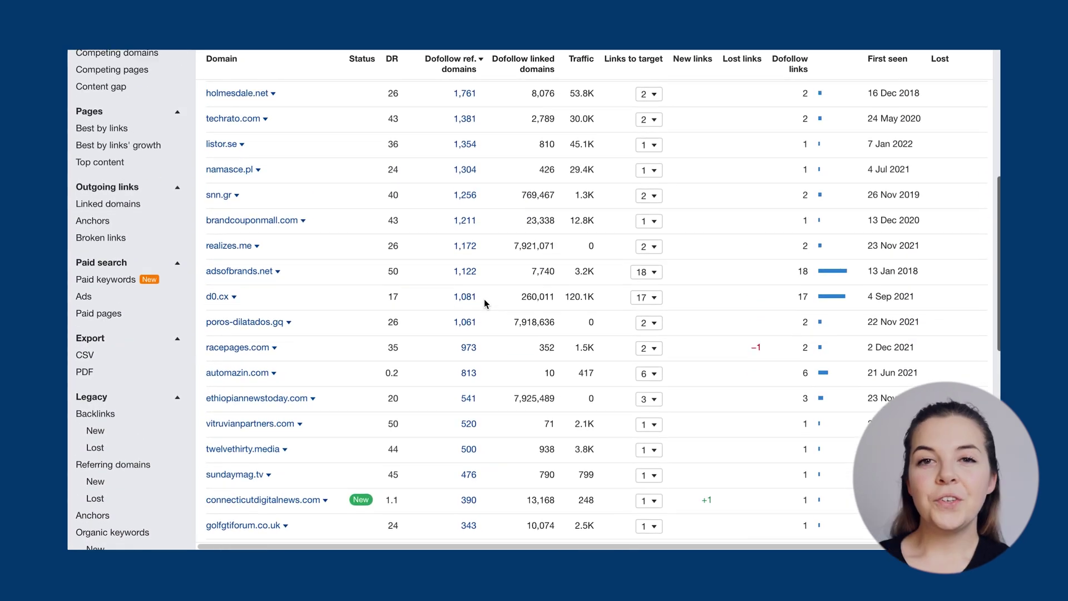
scroll(483, 301, up, 5)
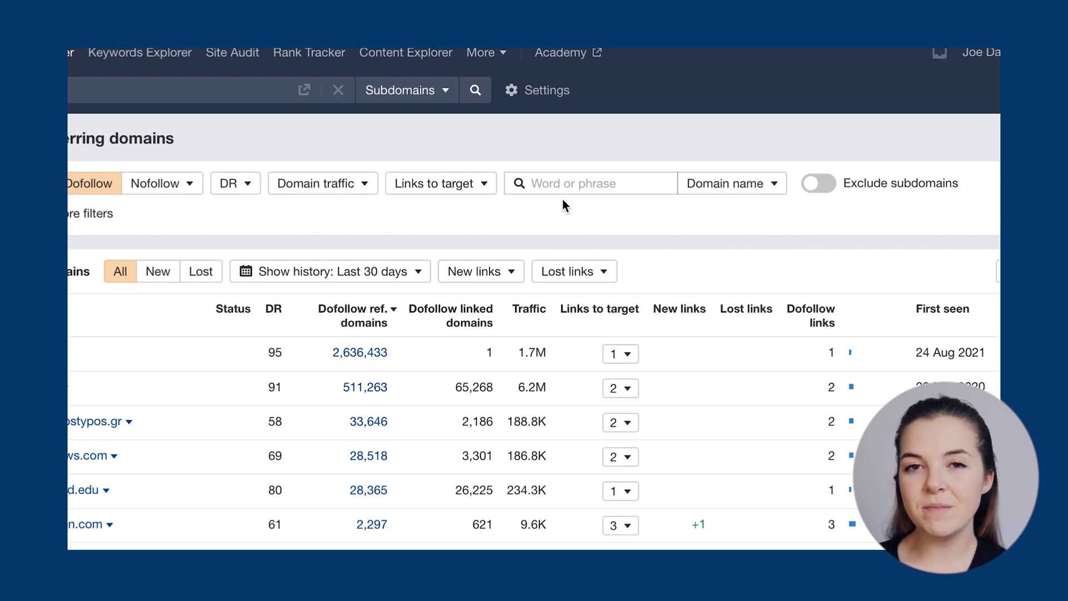
Filter the domain list to racepages.com using 'ra', then remove that filter
click(573, 187)
text(racepages.com)
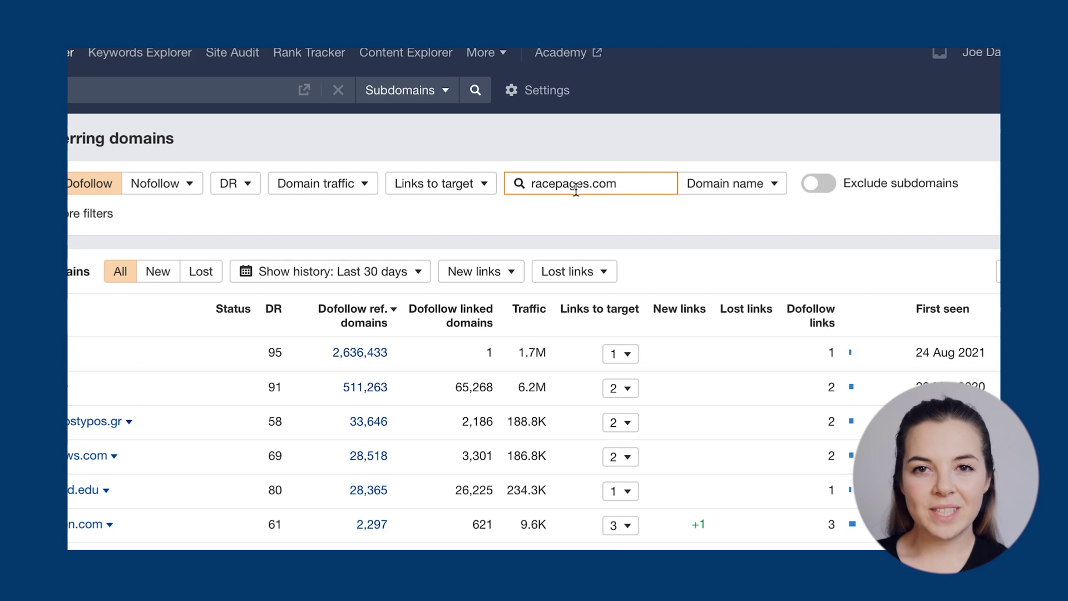
click(522, 186)
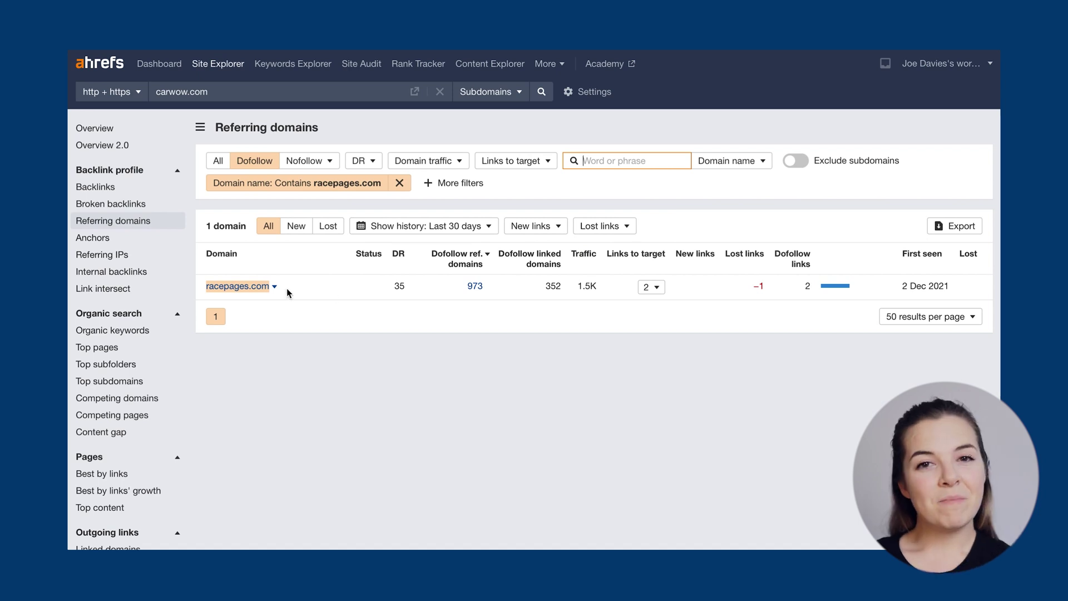
click(400, 183)
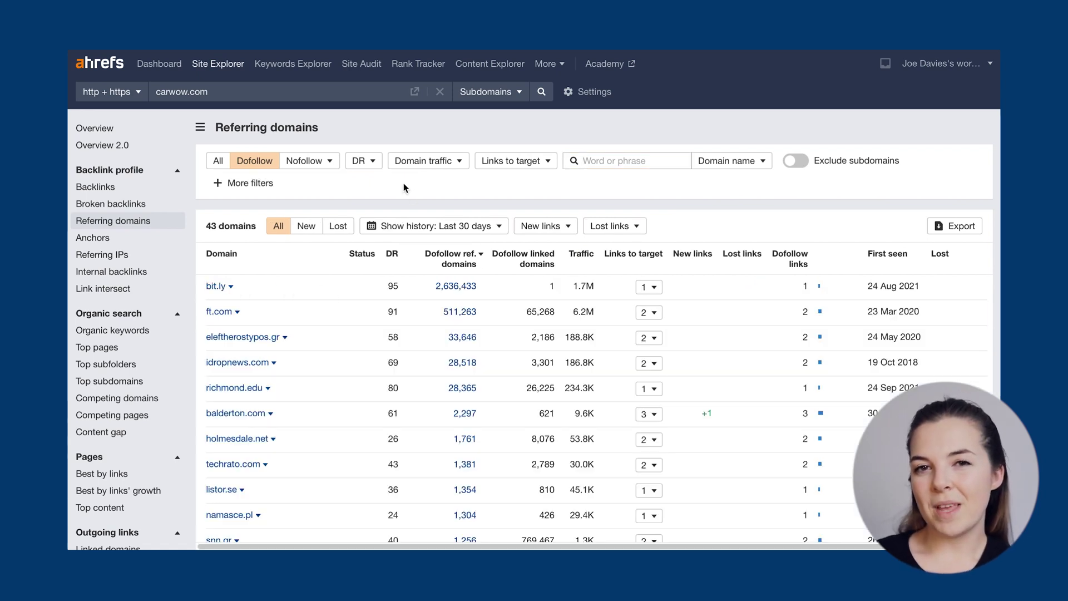
Export all 43 rows as a CSV and allow the browser download
click(955, 226)
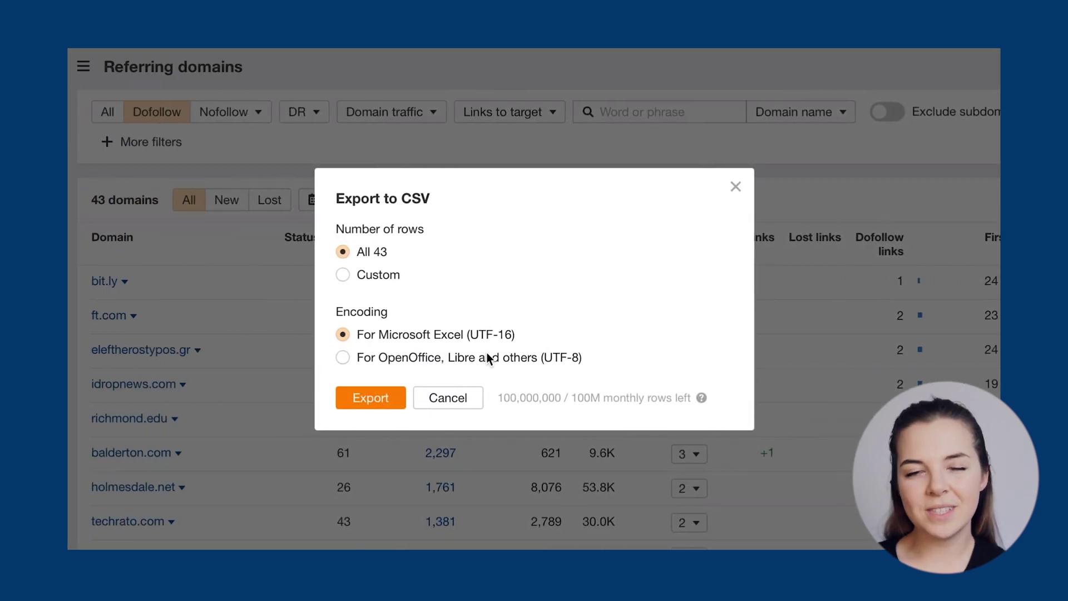
click(388, 396)
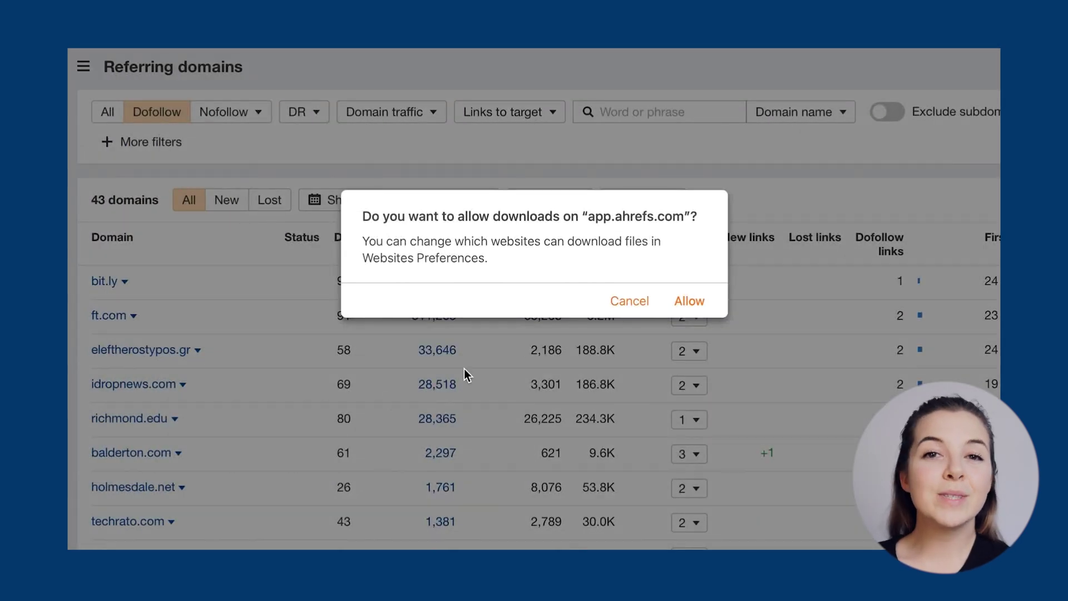
click(689, 301)
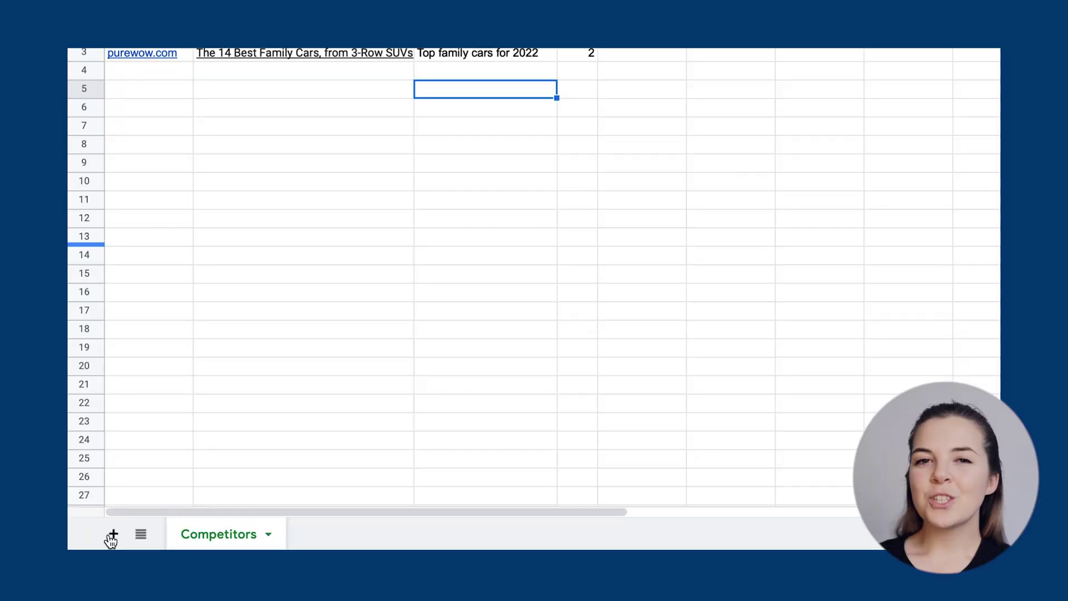
Add a new sheet named 'Linking Domains'
click(111, 535)
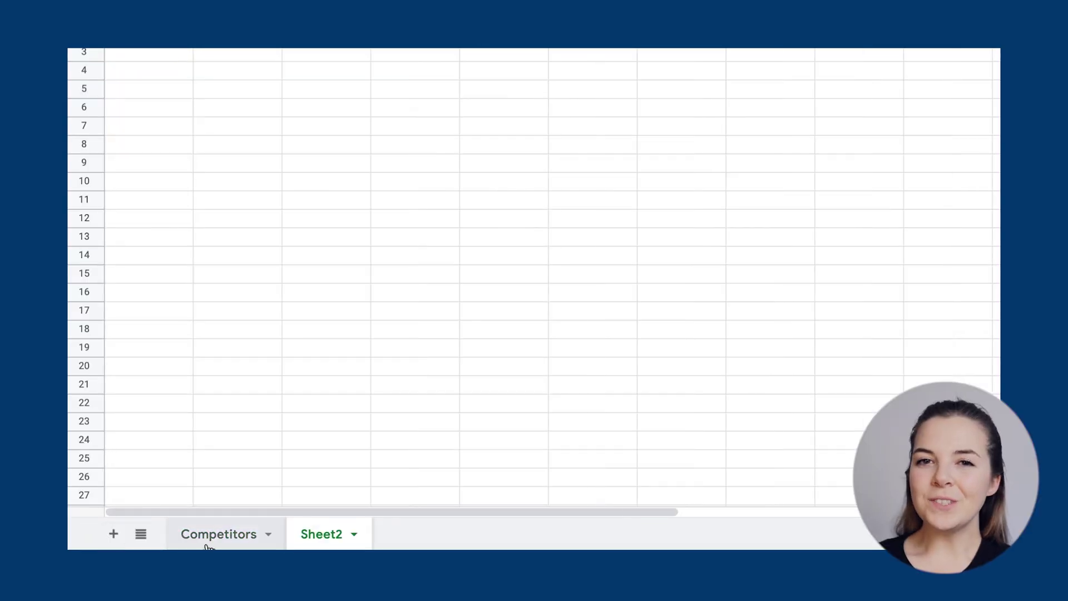
double_click(325, 535)
text(Linking Domains)
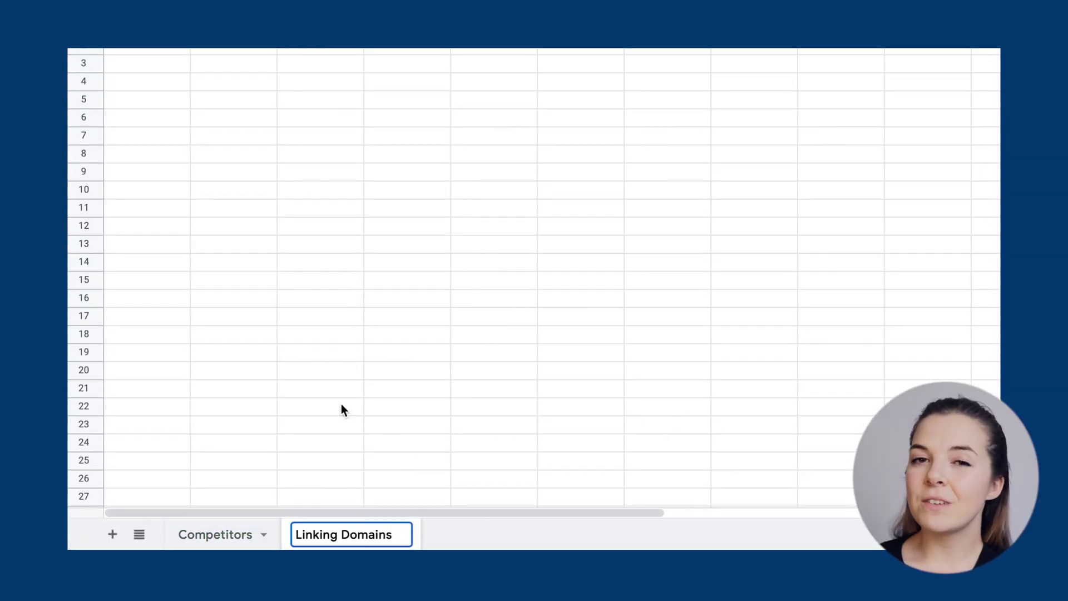
click(341, 403)
Paste the exported domains table at A1 and create a filter on the header row
click(134, 156)
key(ctrl+v)
click(81, 153)
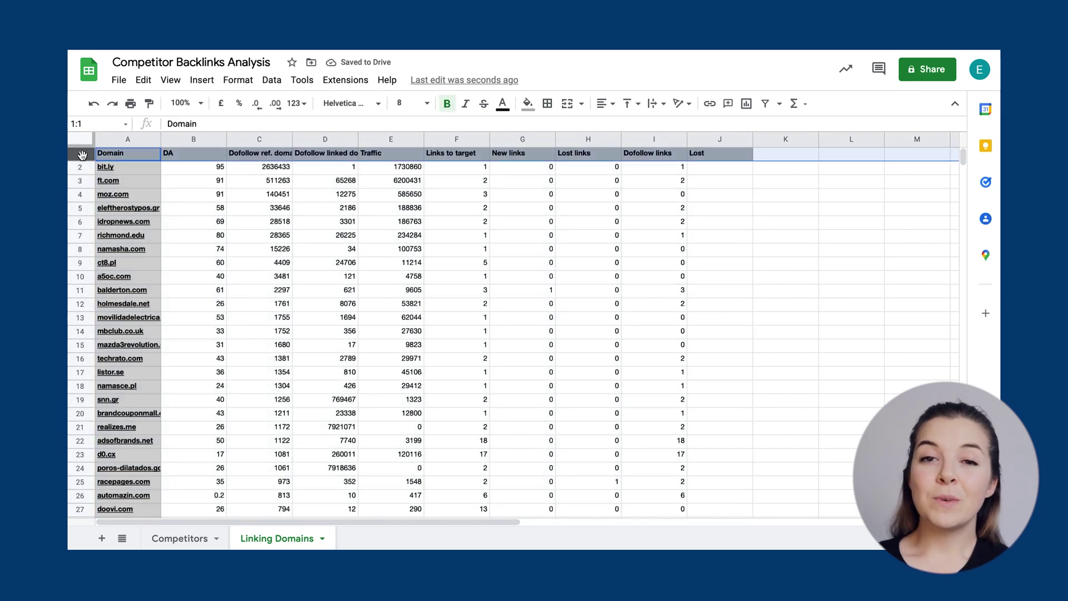
click(272, 79)
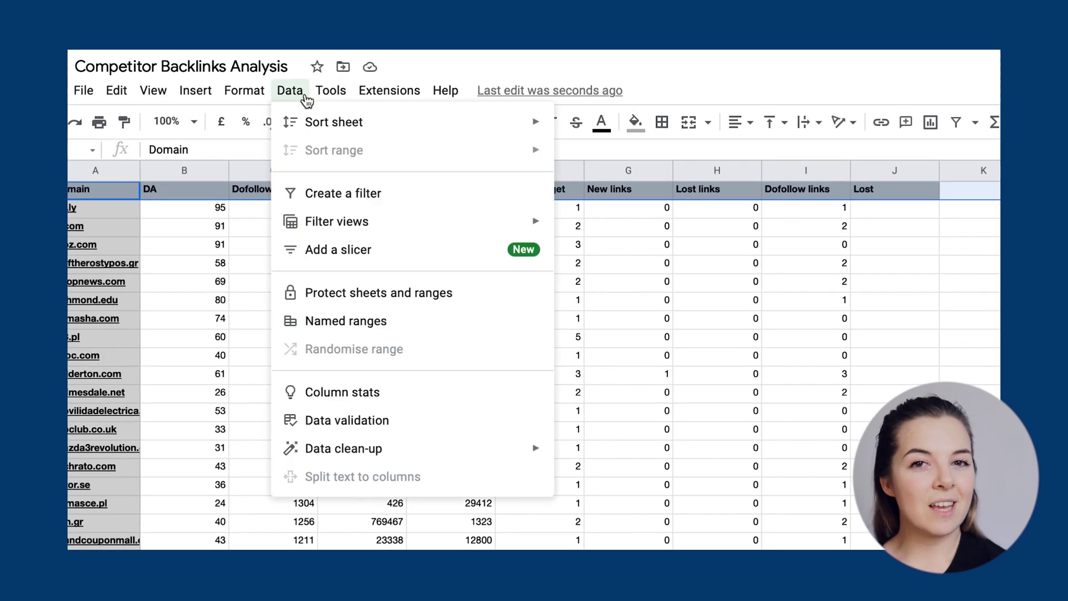
click(349, 189)
click(825, 318)
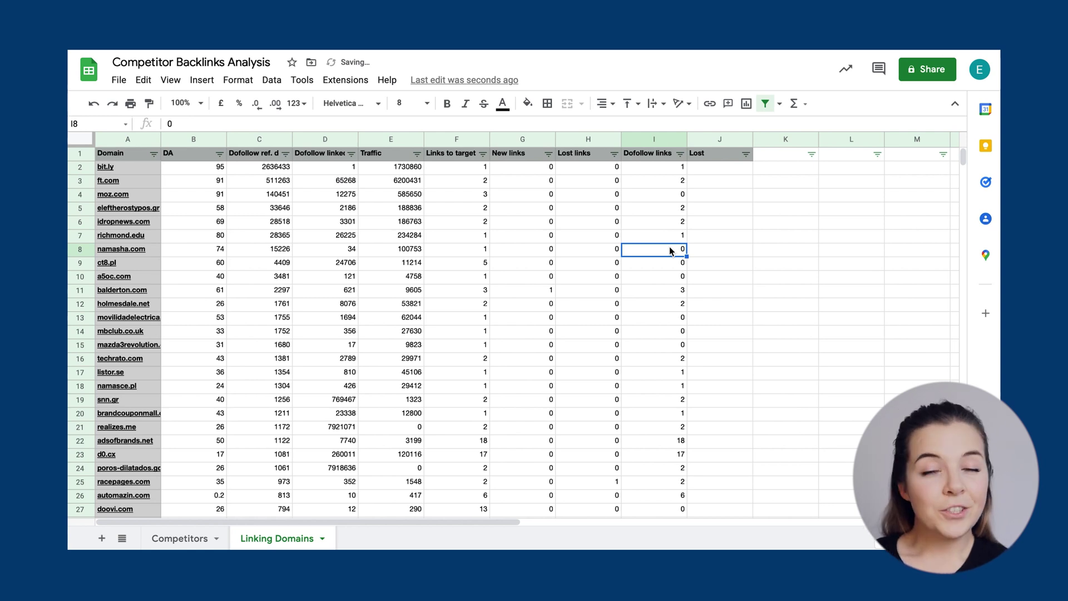
Filter the Dofollow links column to hide domains with 0 Dofollow links
click(680, 154)
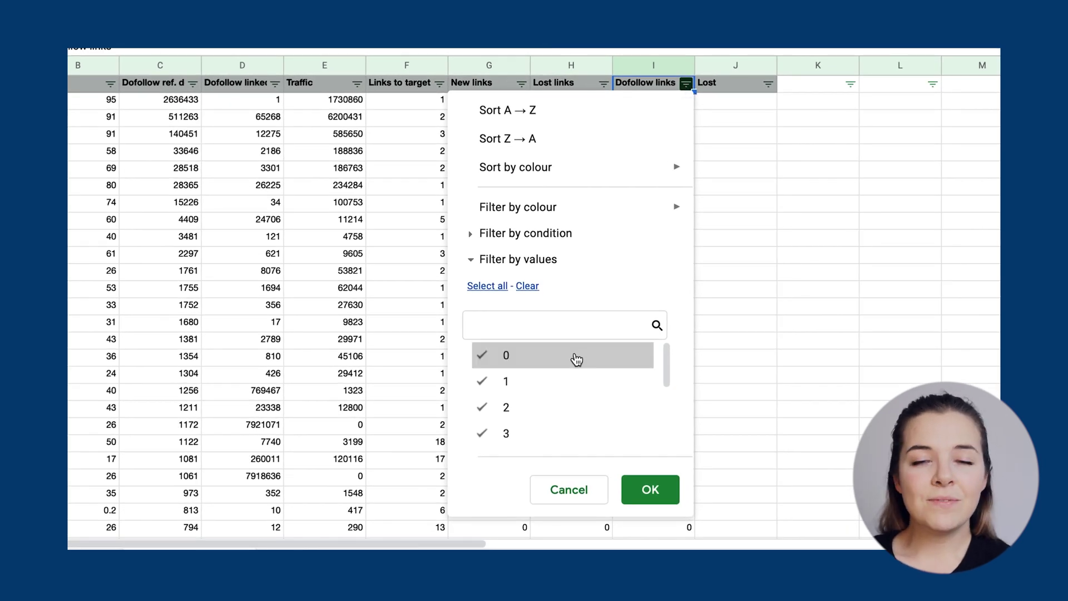
click(647, 488)
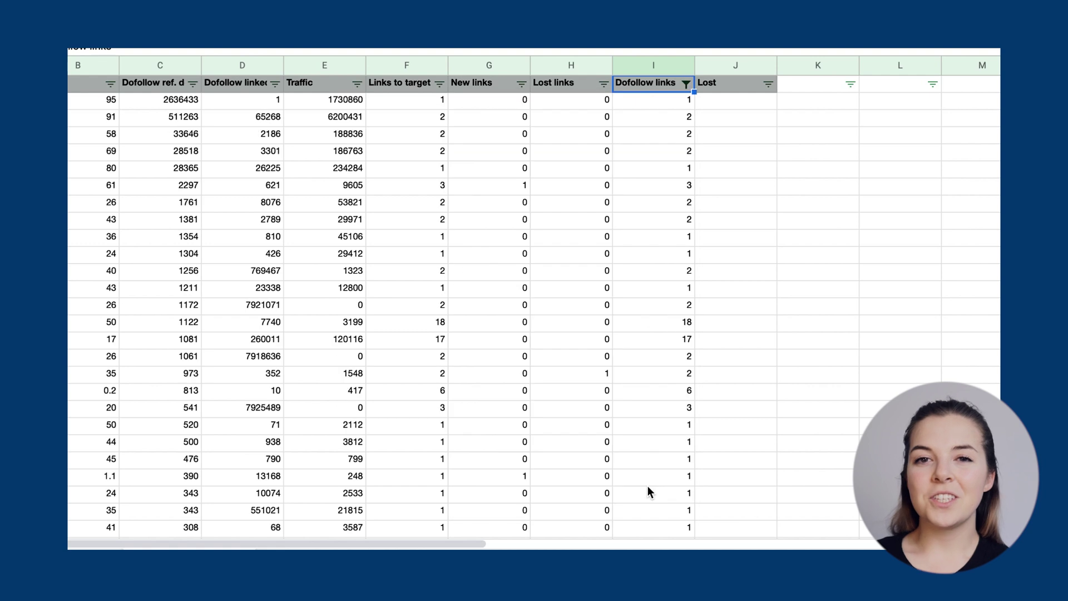
click(832, 224)
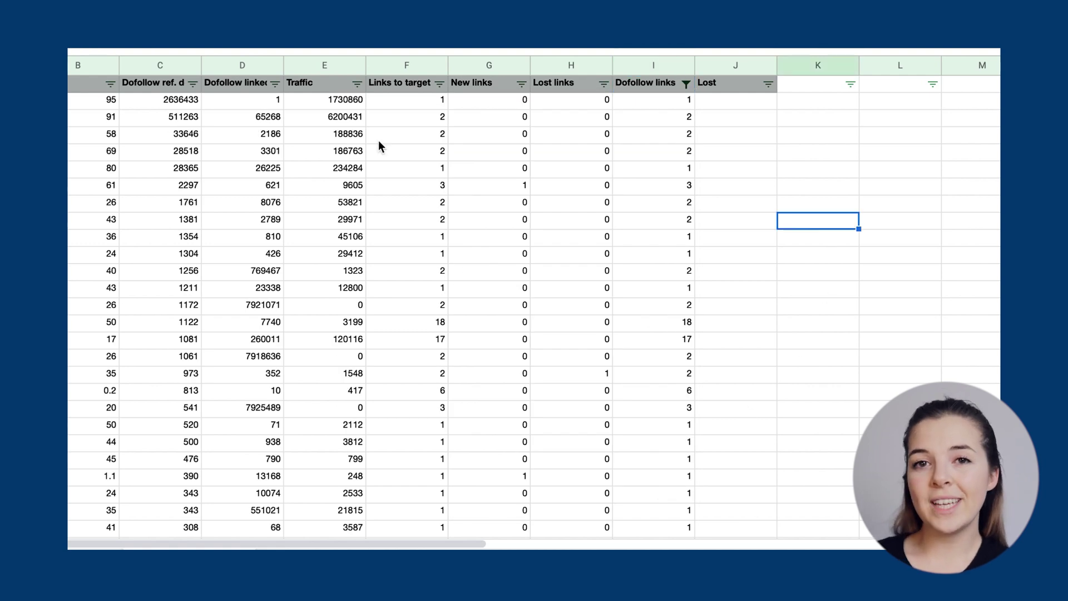
scroll(278, 117, left, 5)
Sort the Linking Domains table by DA, highest first (Z→A)
click(253, 84)
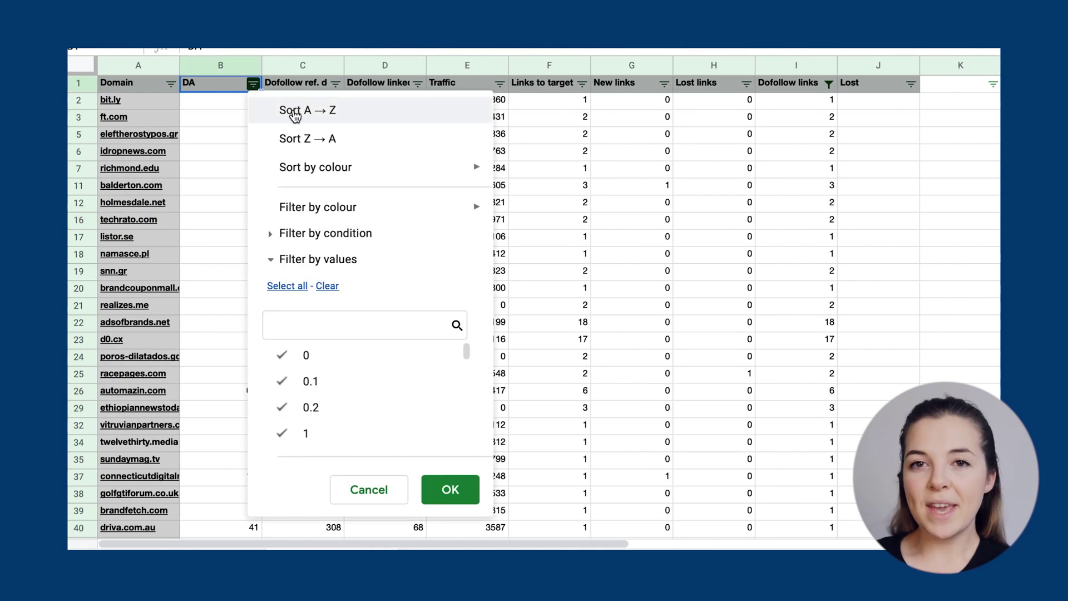
click(317, 139)
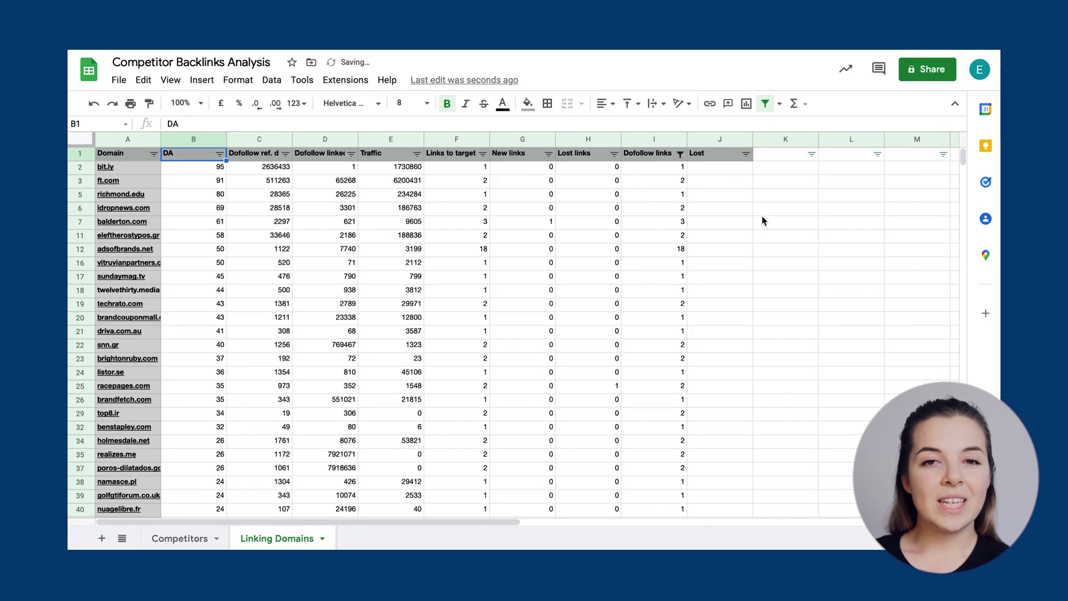
click(740, 198)
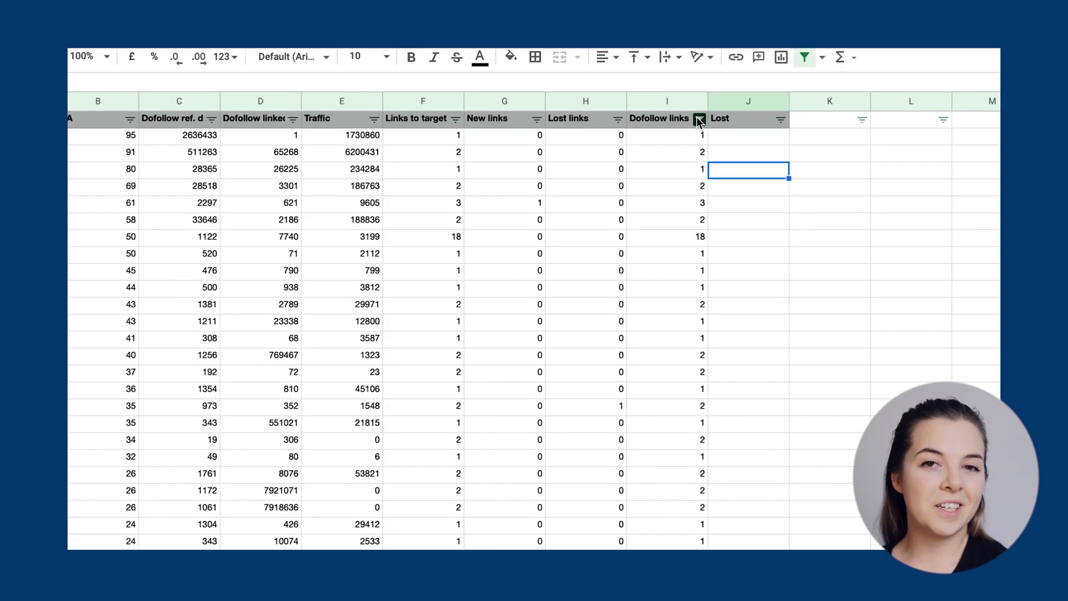
Re-include 0-link domains and sort by Dofollow links Z→A, putting adsofbrands.net's 18 on top
click(680, 154)
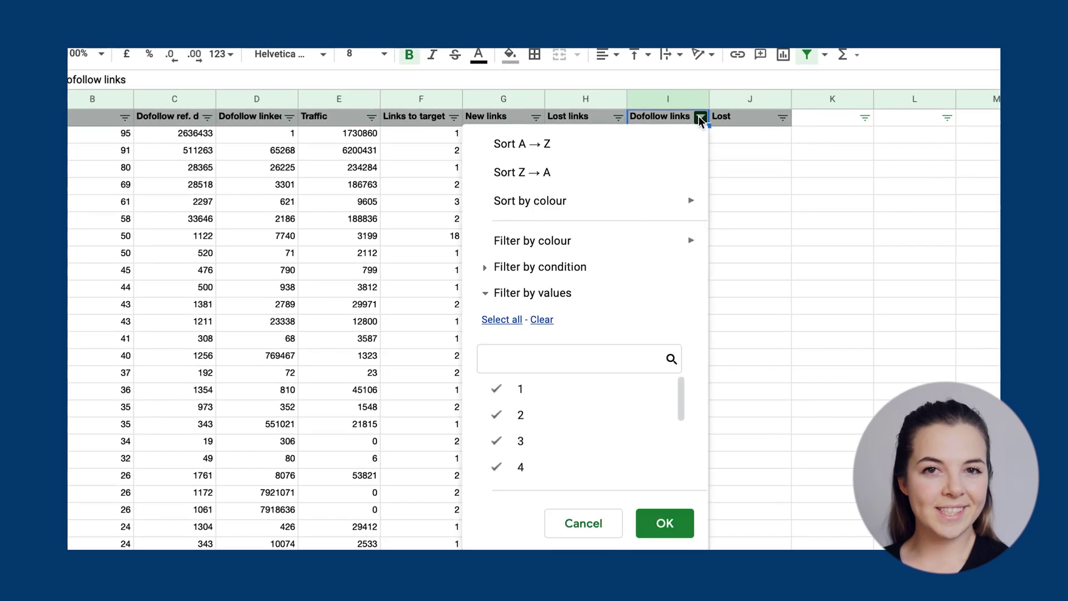
scroll(525, 422, down, 3)
click(525, 469)
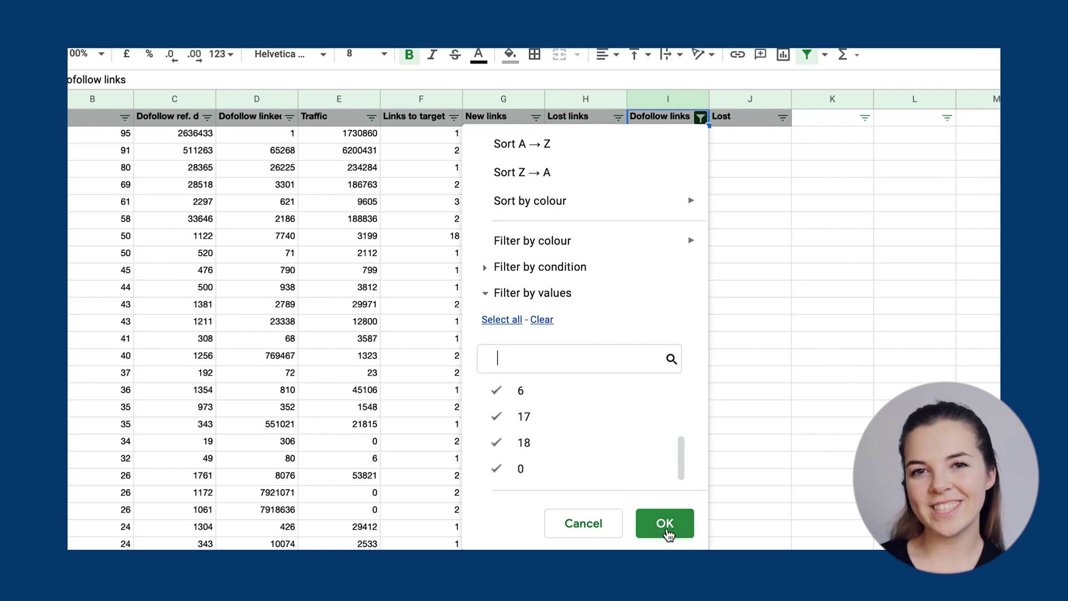
click(665, 526)
click(815, 363)
click(701, 119)
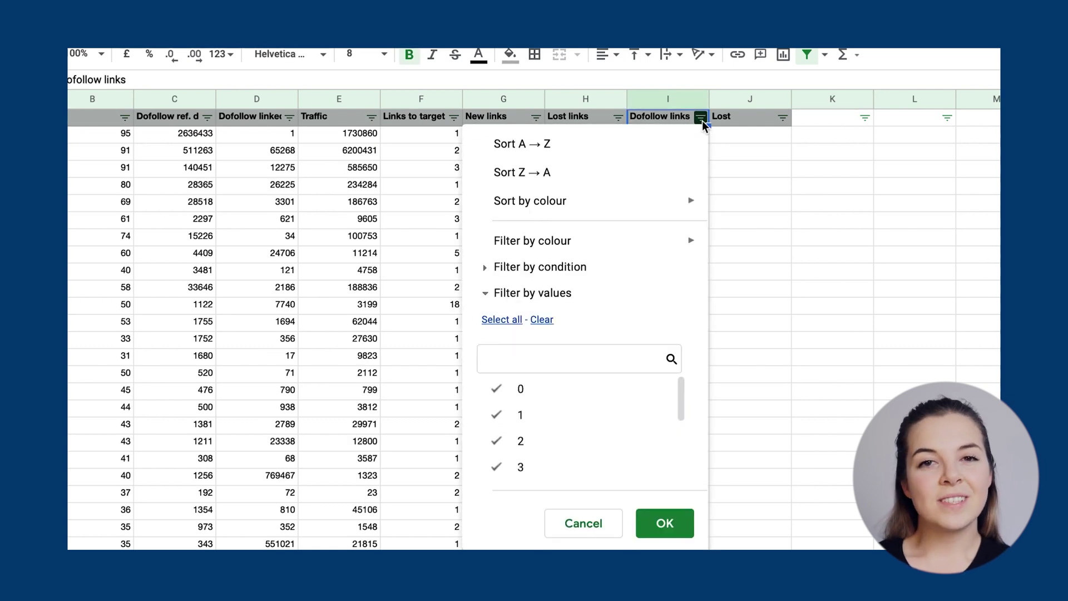
click(645, 168)
Select the Dofollow links values and DA column to view their statistics in the Sum box
scroll(743, 251, down, 10)
drag(695, 167, 691, 536)
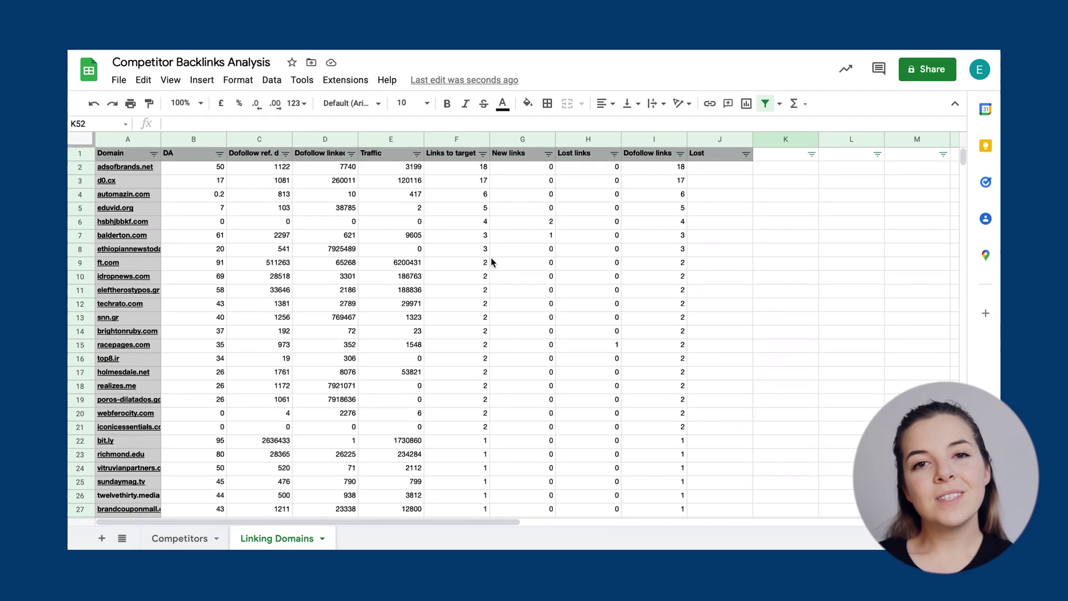
click(203, 139)
click(903, 539)
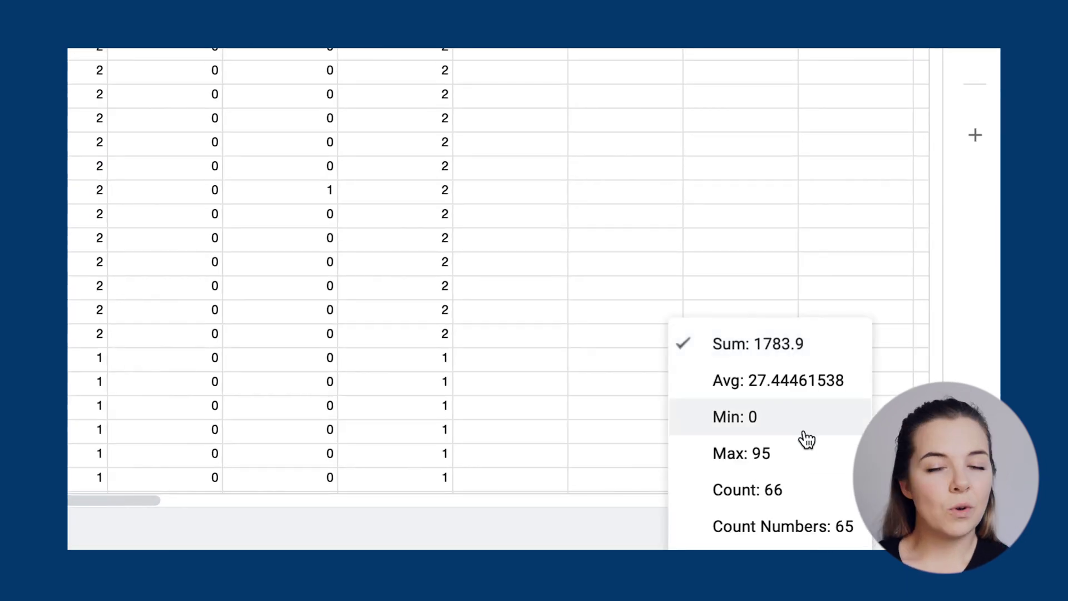